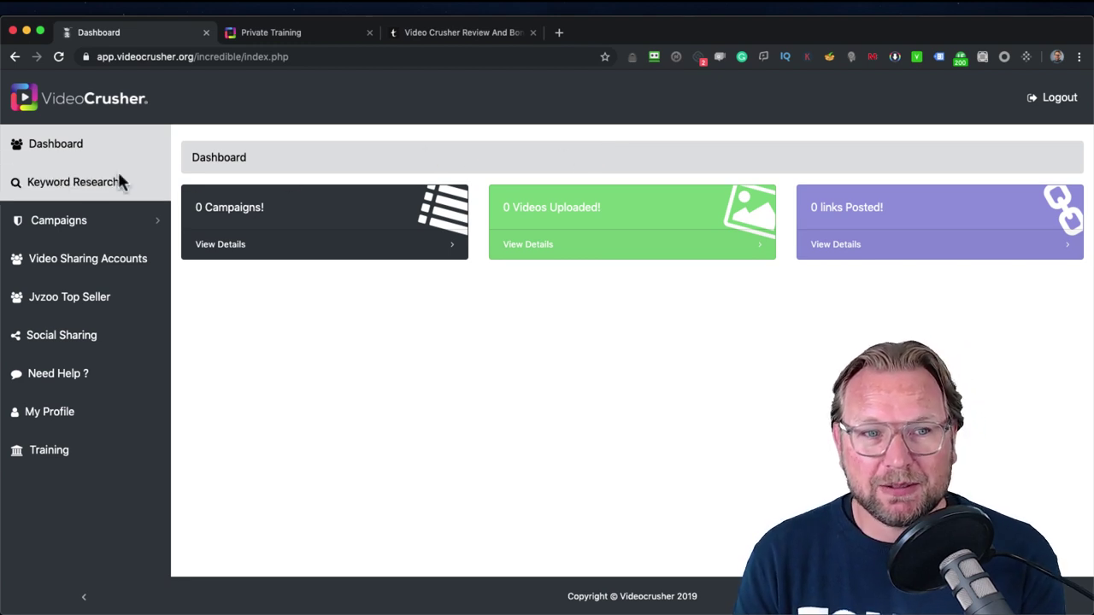
In Keyword Research, check 'Dog training' competition, which comes back rated HARD.
click(61, 183)
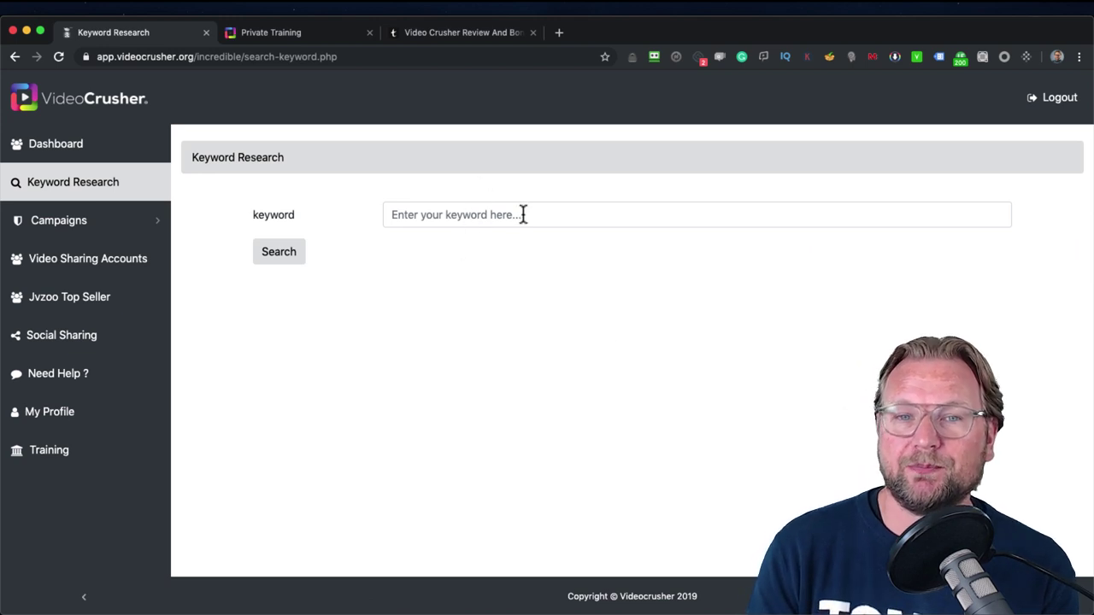
click(453, 215)
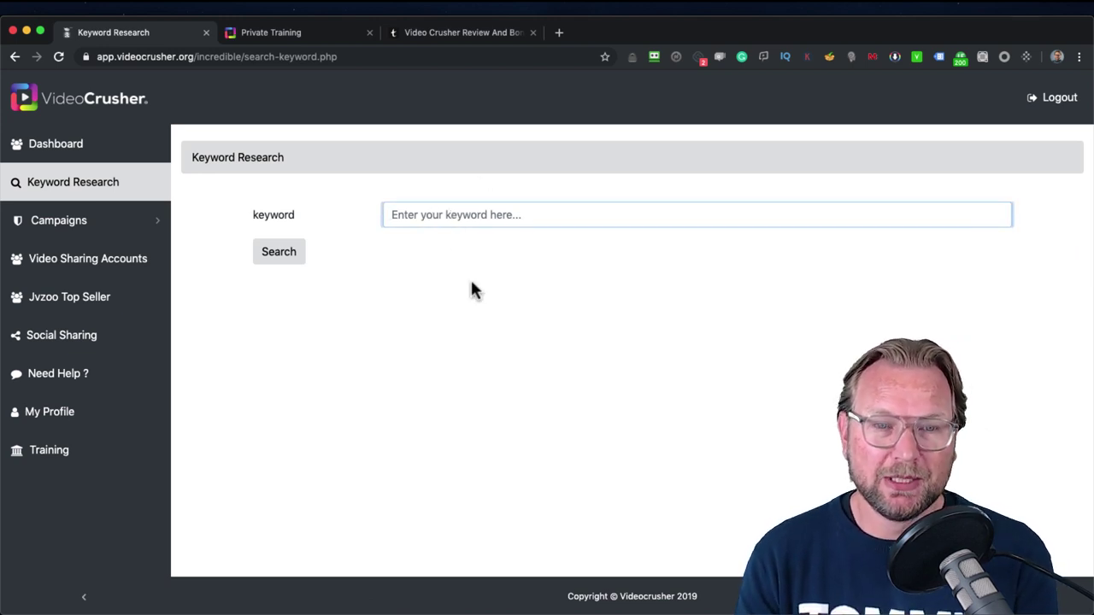
text(Do)
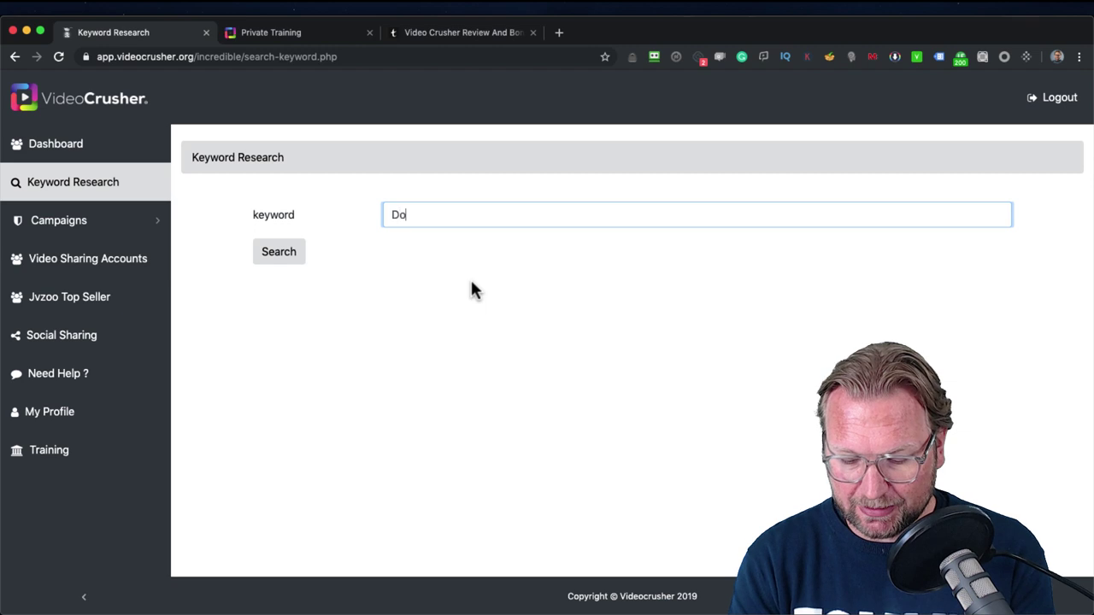
text(g training)
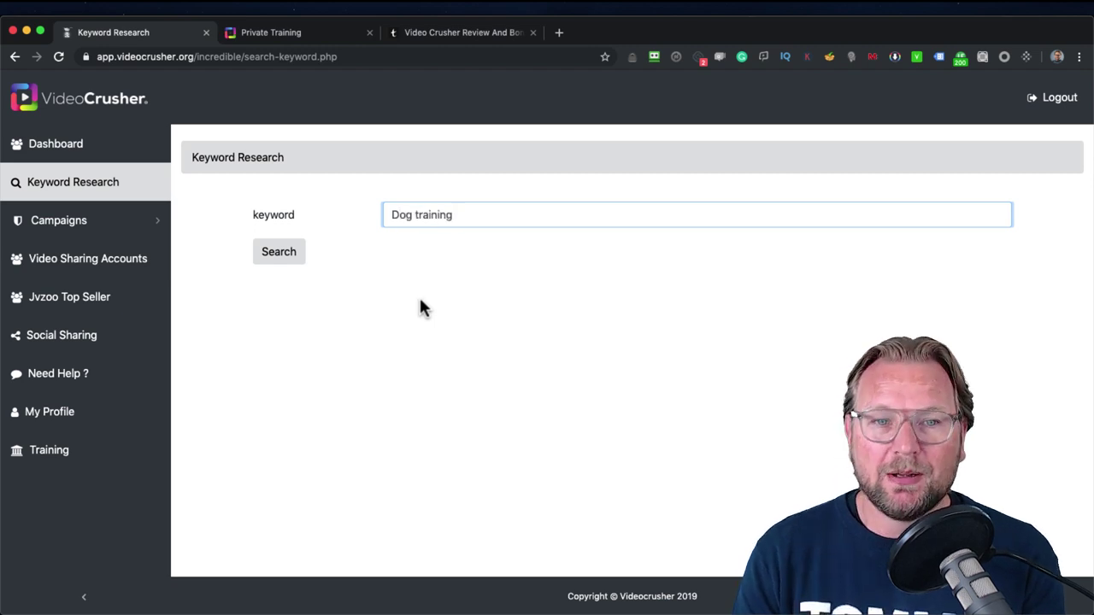
click(277, 256)
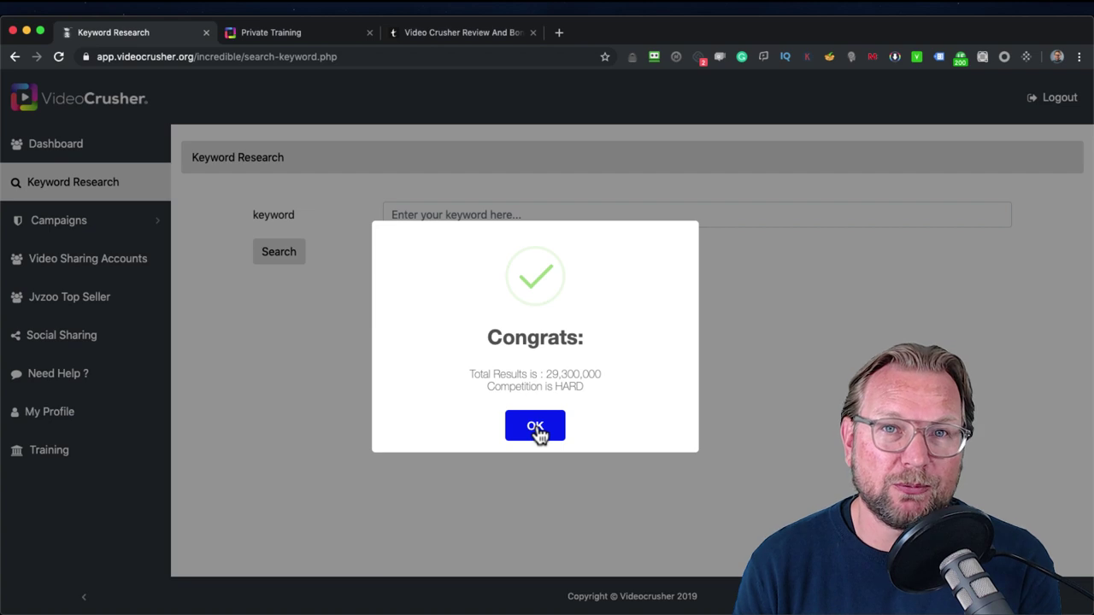
click(536, 431)
Check 'Tim Verdouw videos', which is rated EASY with one result.
click(469, 214)
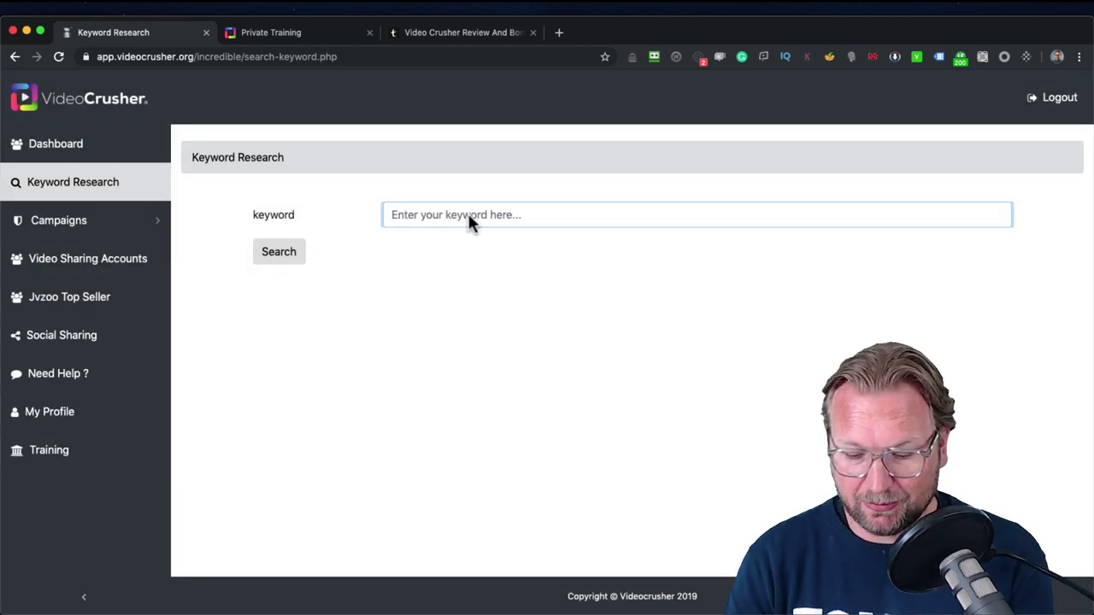
text(Tim Verdouw vid)
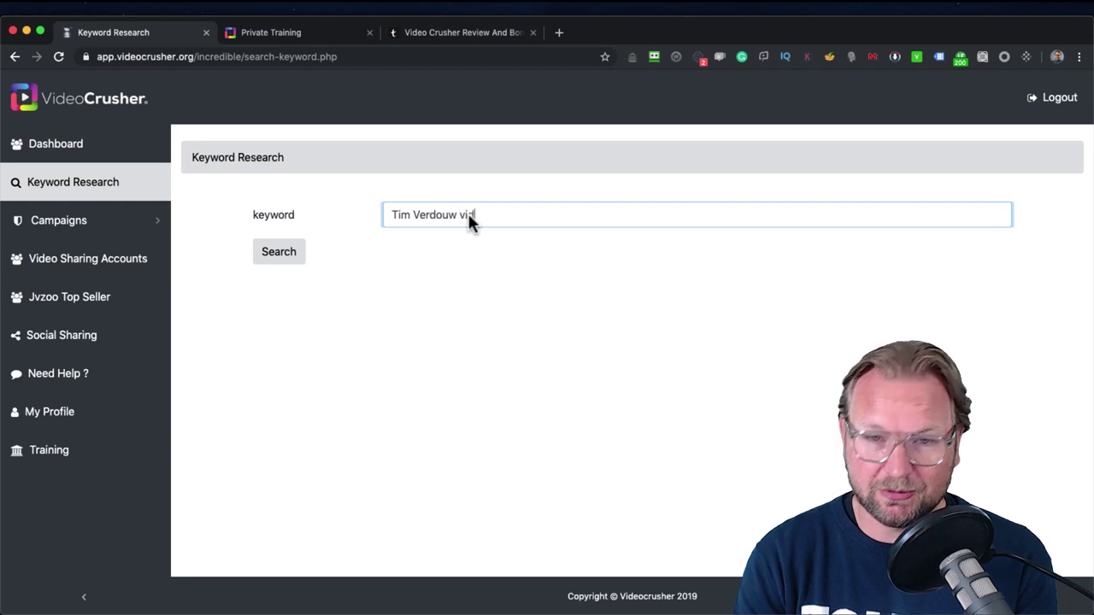
text(eos)
click(277, 255)
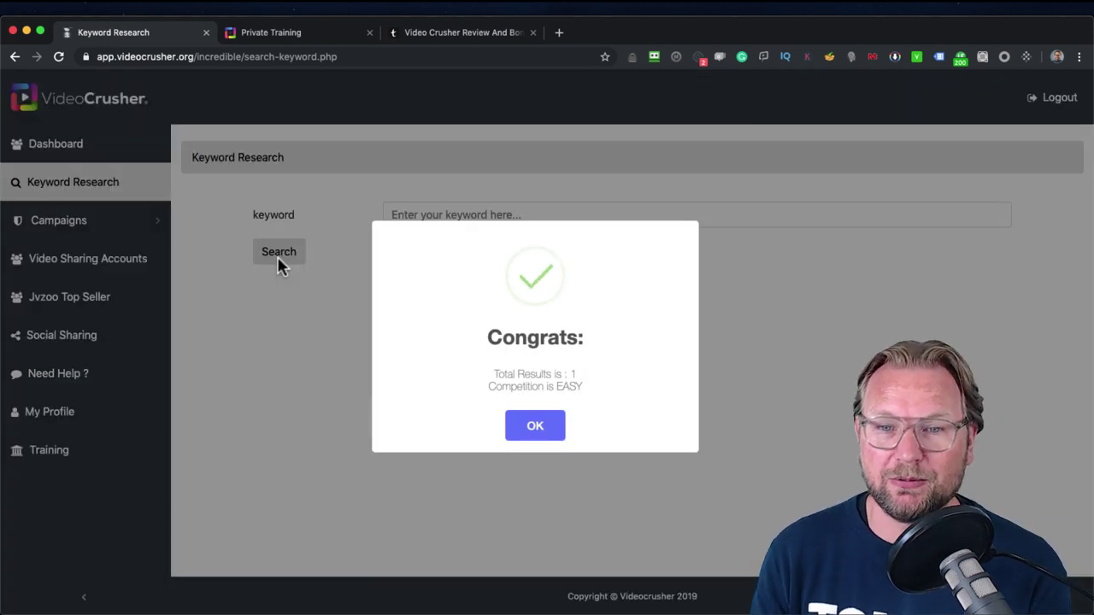
click(537, 429)
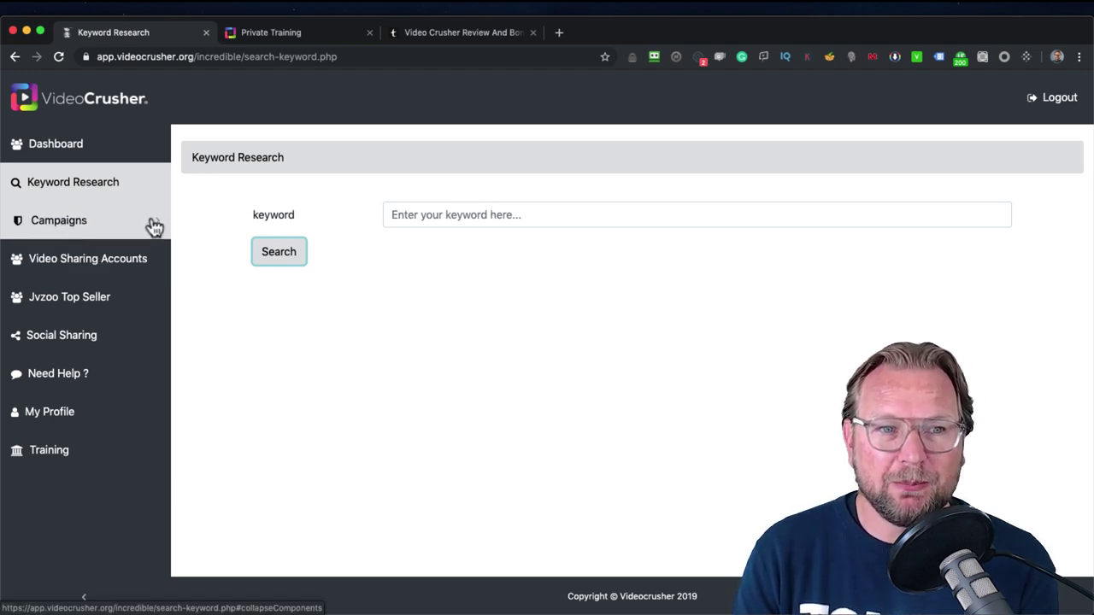
Start a new campaign named 'Demo 1' from the Campaigns menu.
click(91, 225)
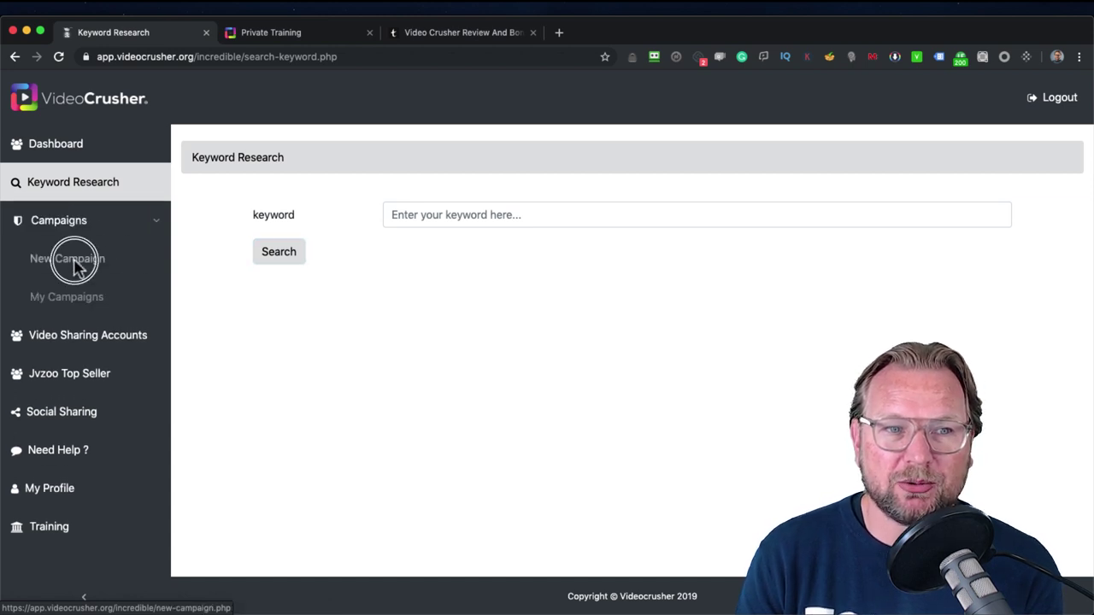
click(76, 265)
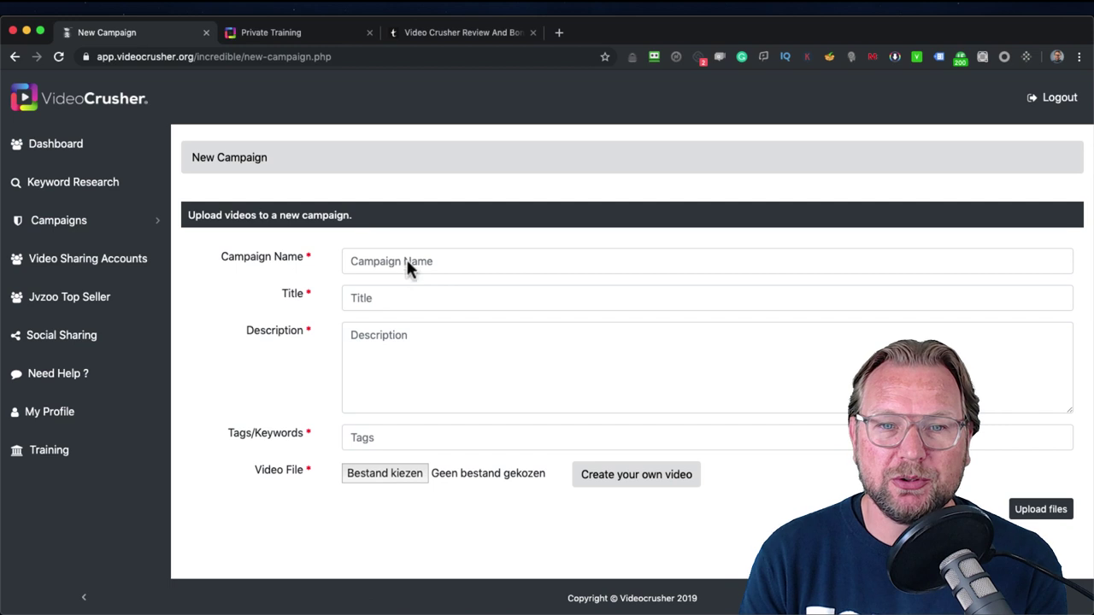
click(409, 259)
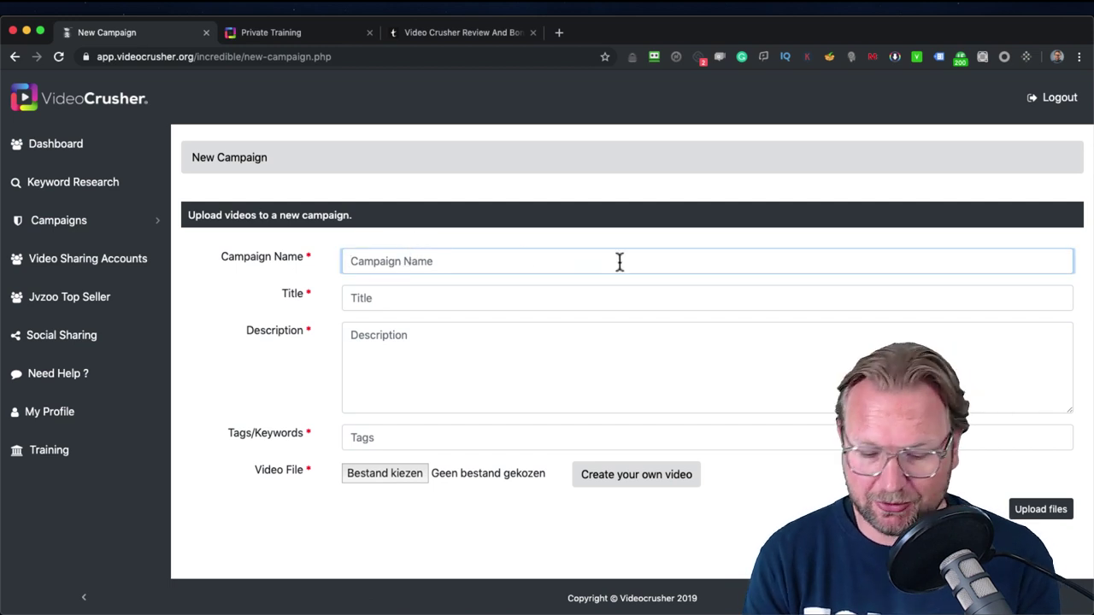
text(Demo 1)
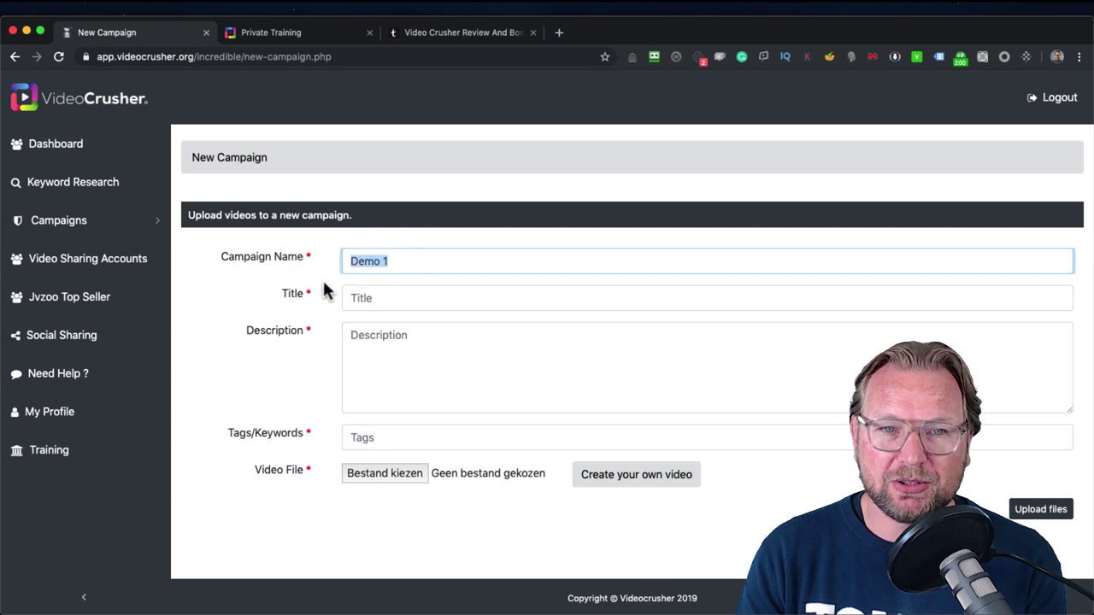
Set the campaign title to 'Video Crusher Review Video', redoing earlier attempts.
click(429, 299)
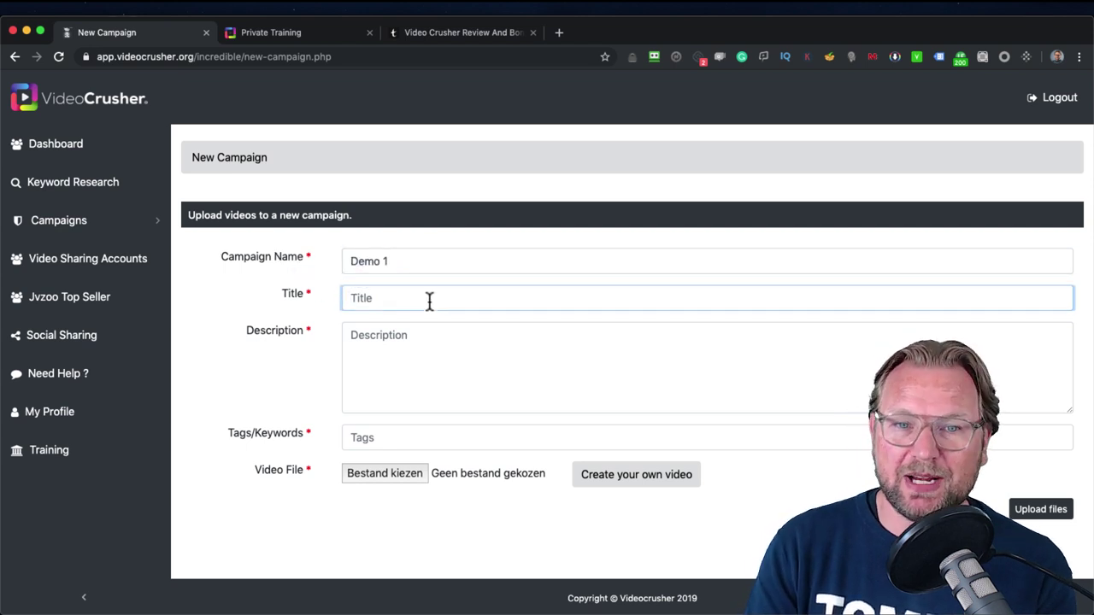
text(Demo 1)
drag(428, 296, 293, 299)
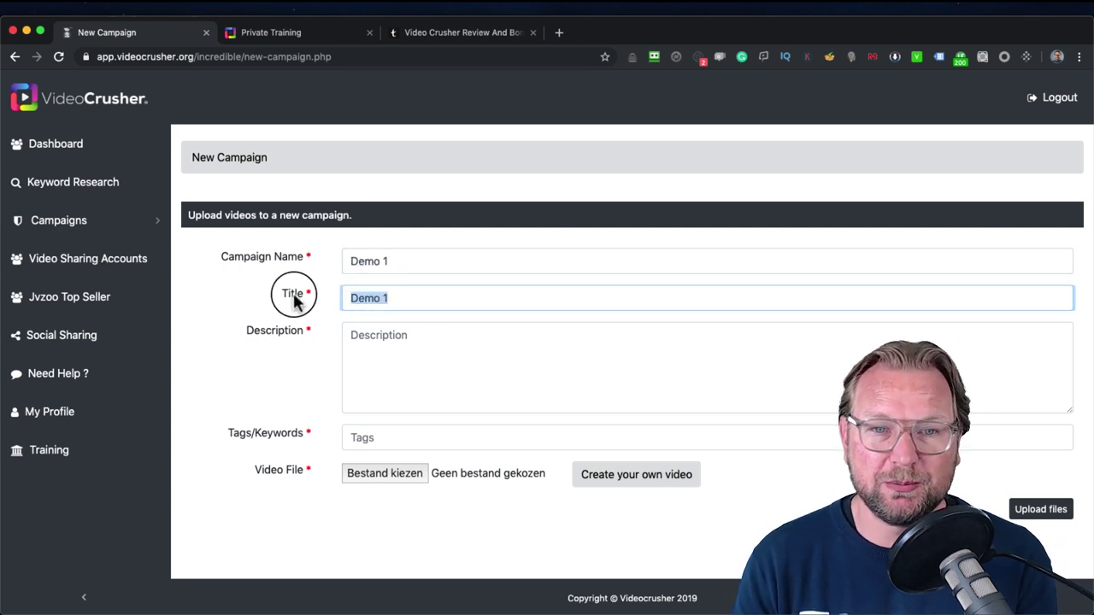
text(Video )
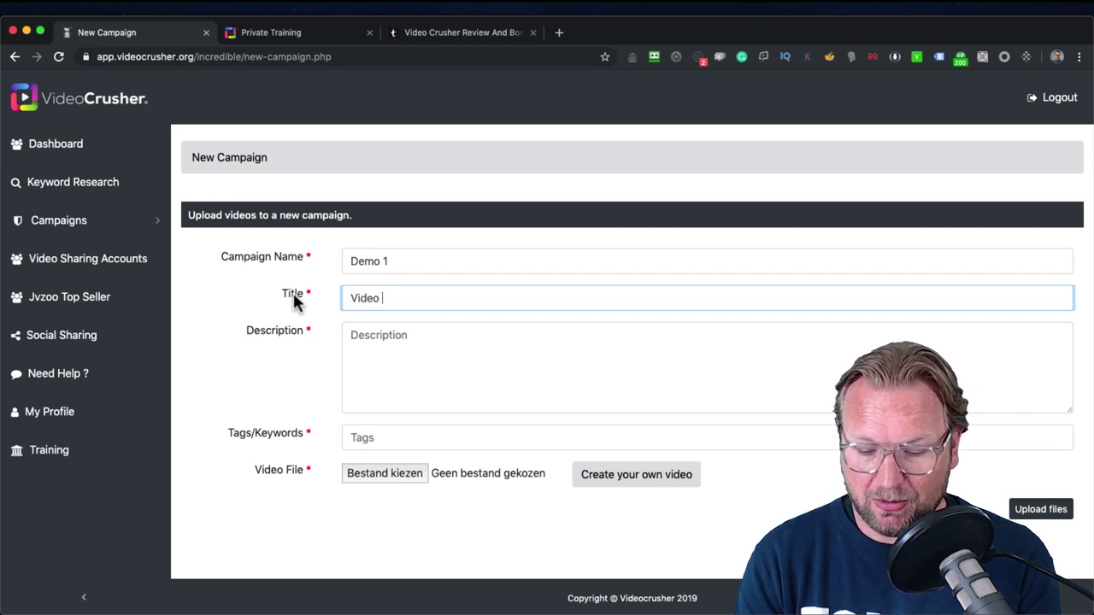
text(f)
key(BackSpace)
text(about )
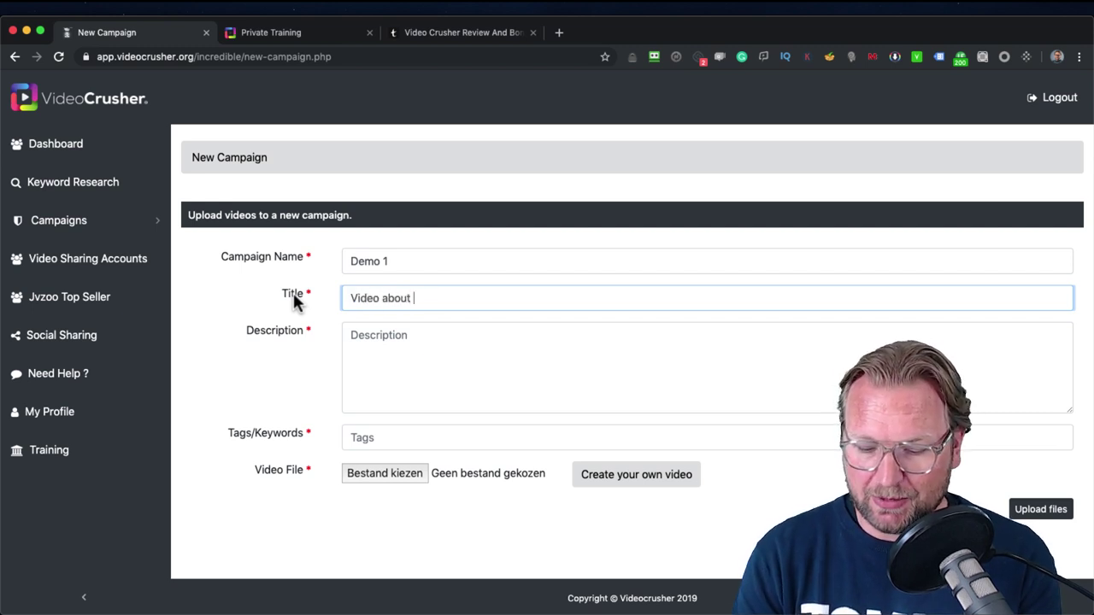
text(Tim)
key(ctrl+a)
key(BackSpace)
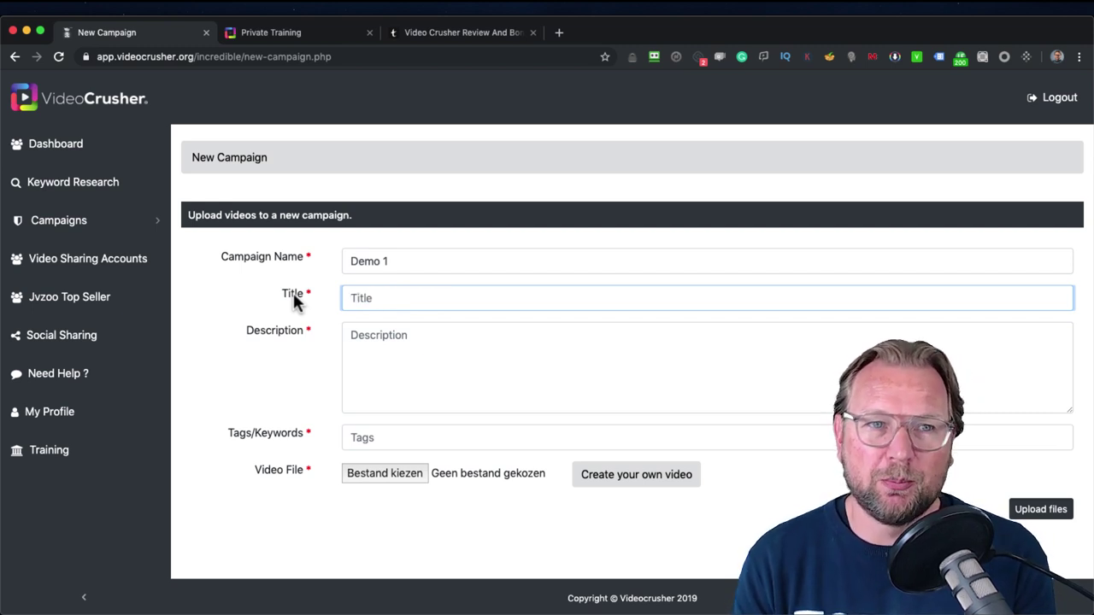
text(Video )
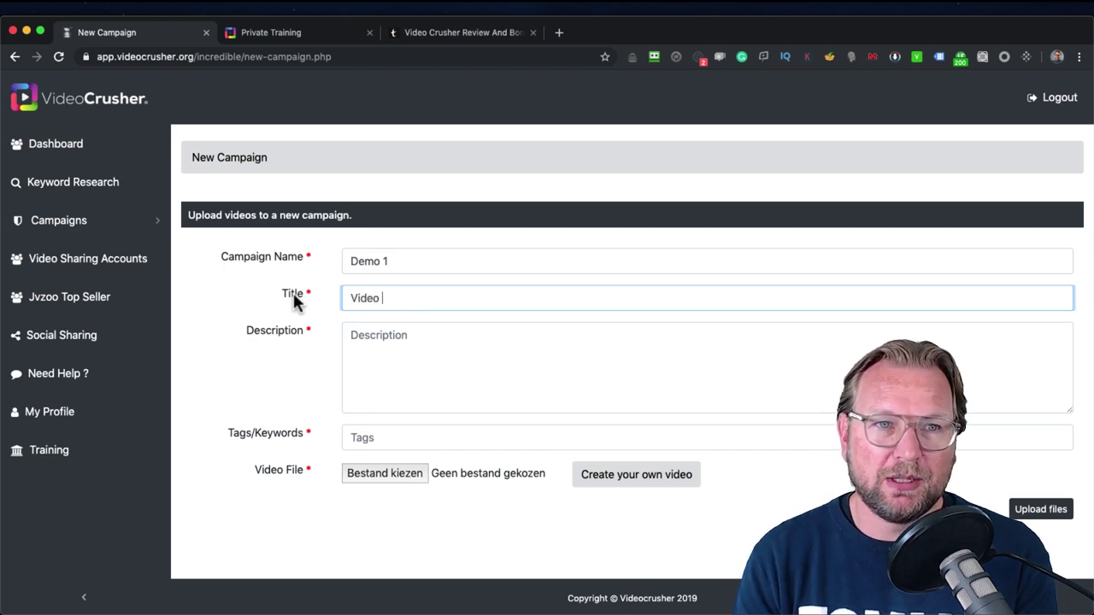
text(Crush)
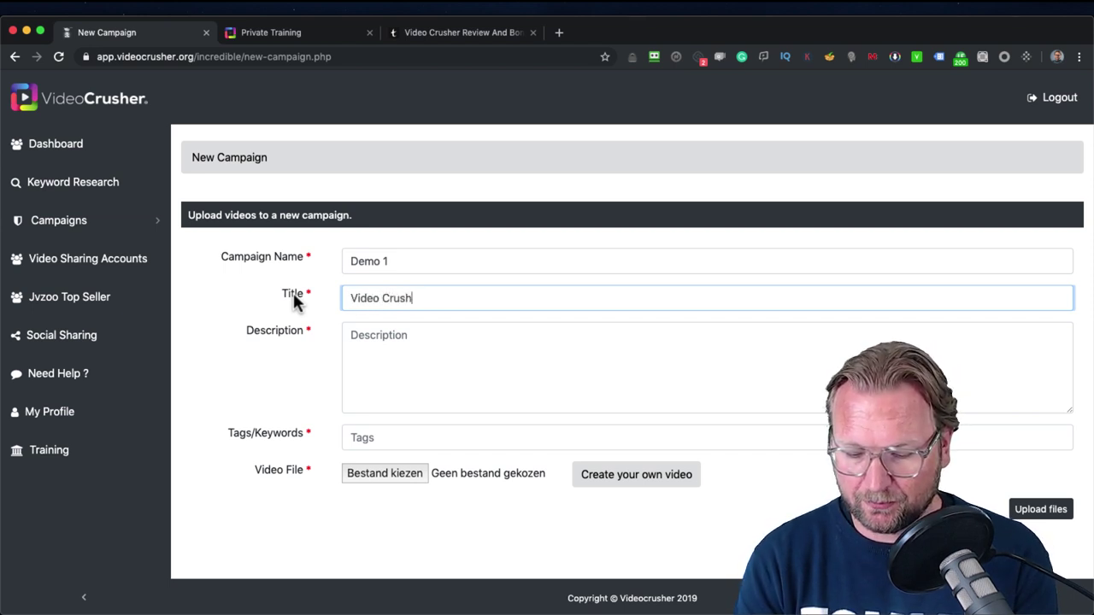
text(er Review )
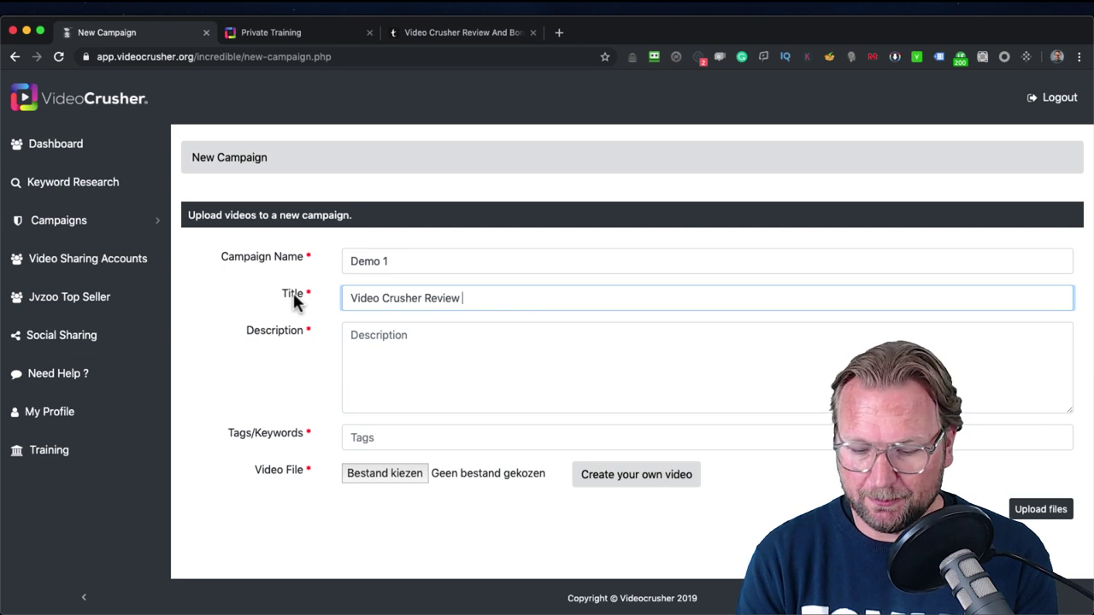
text(Video)
Put the affiliate link, without its extra slash, and placeholder 'djdjd' in the description.
click(456, 351)
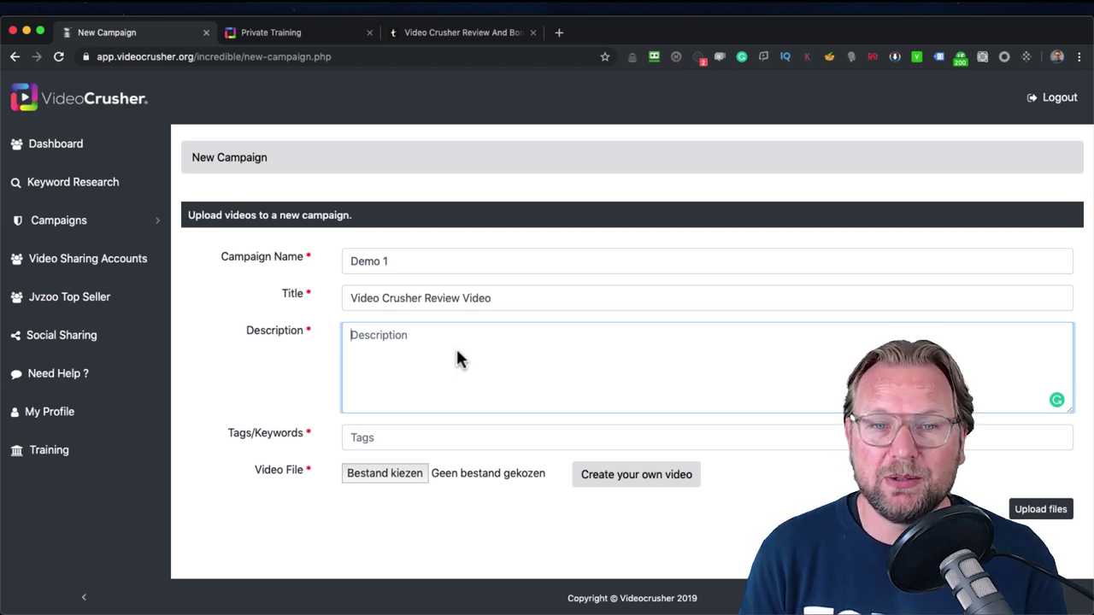
text(h)
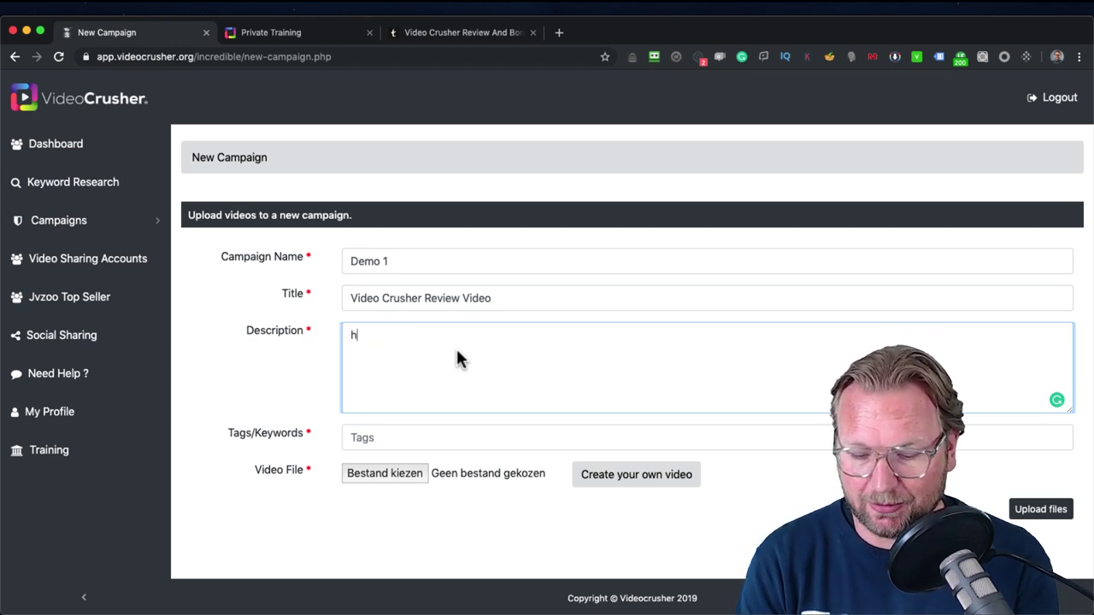
text(ttp:///a)
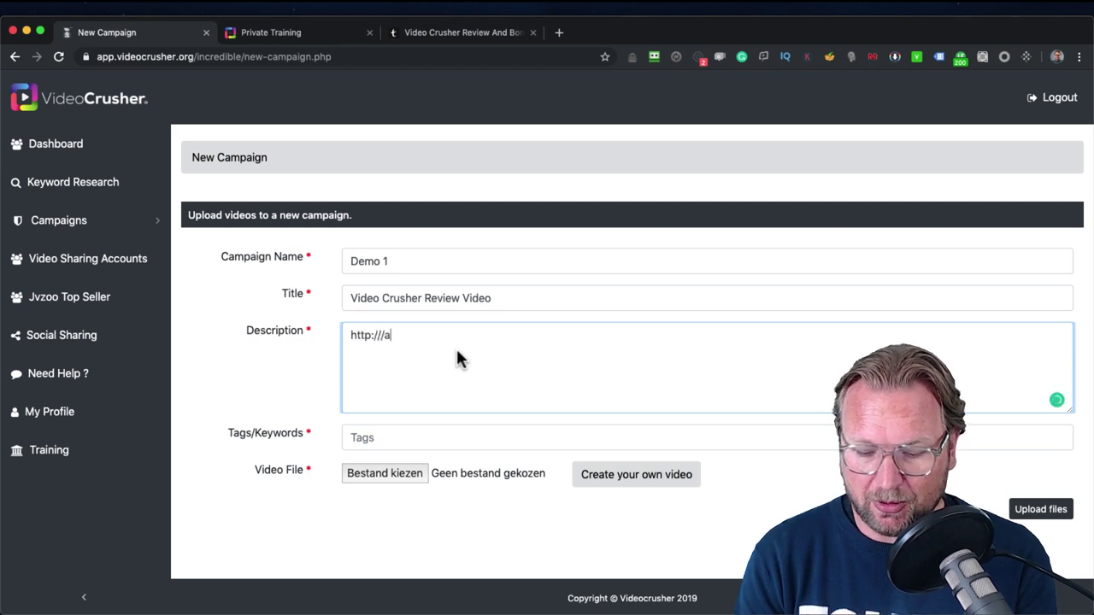
text(ffiliatelink.com)
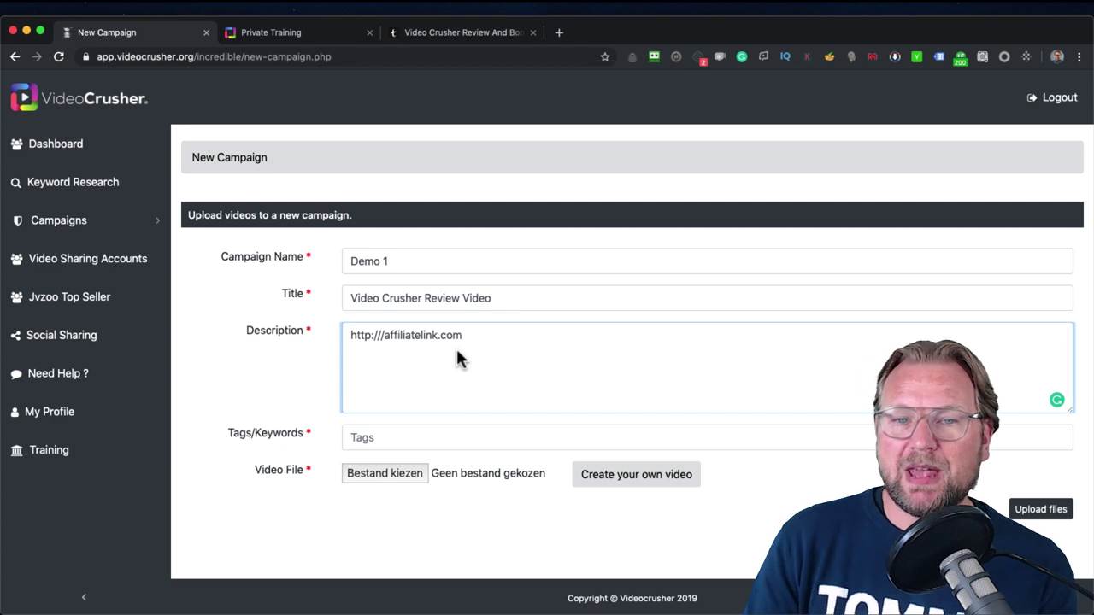
click(376, 334)
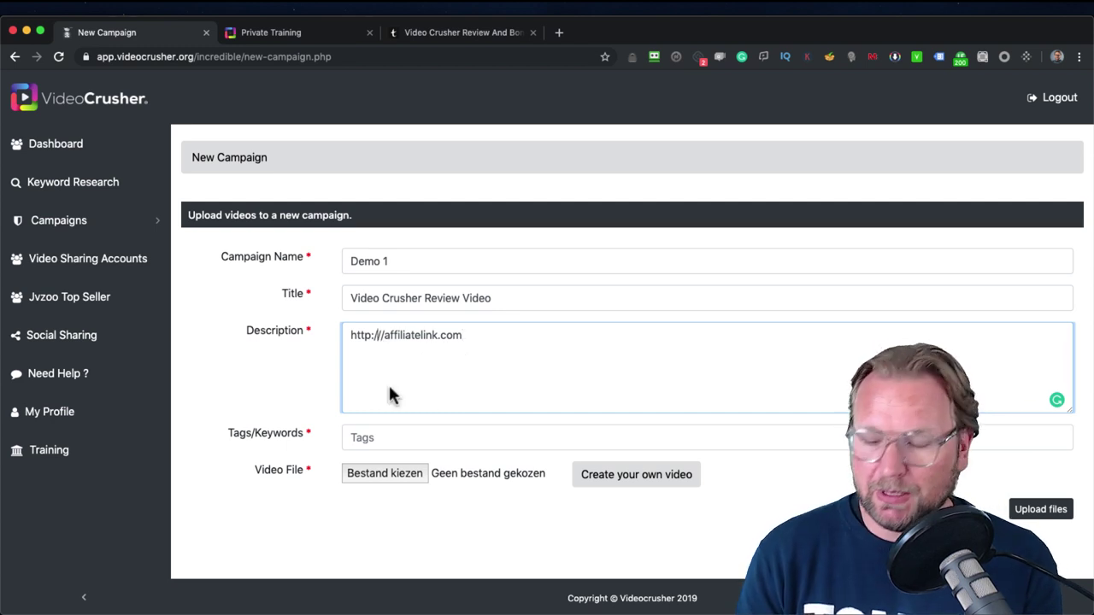
key(BackSpace)
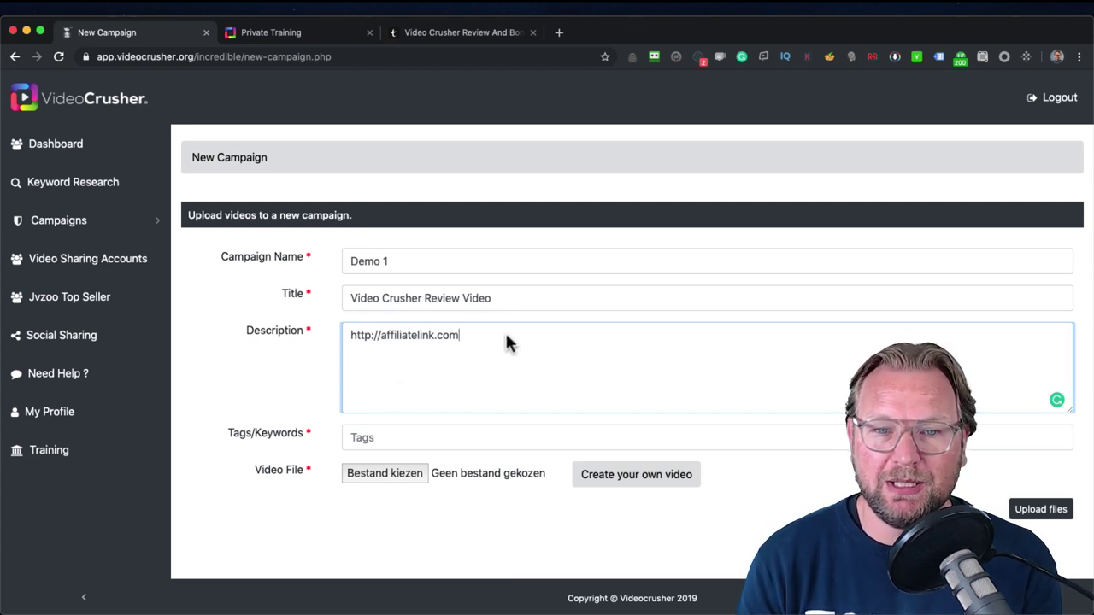
text(djdjd)
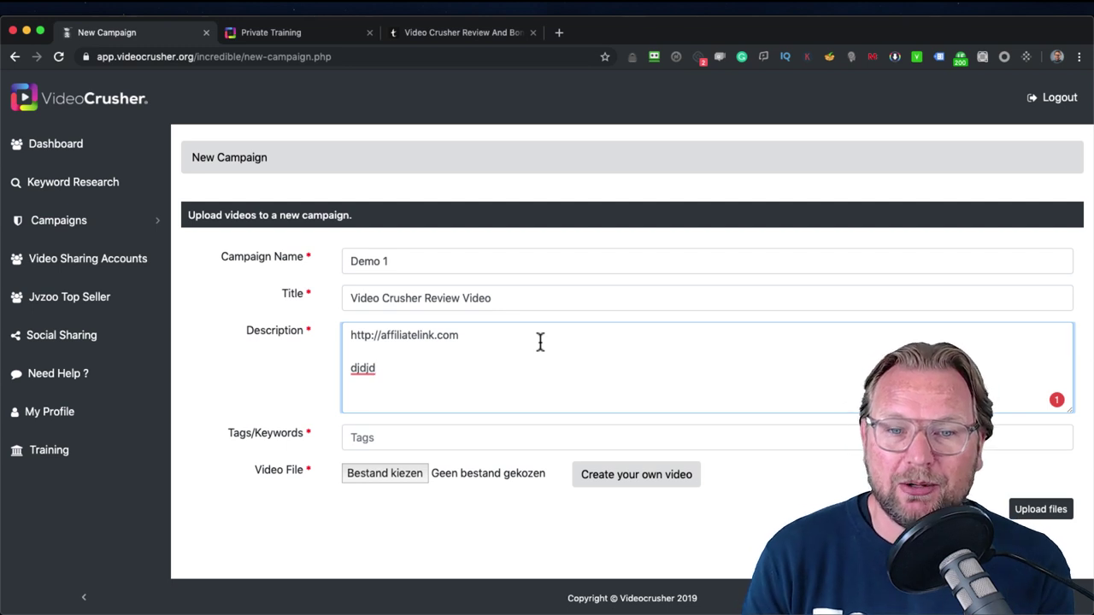
click(427, 441)
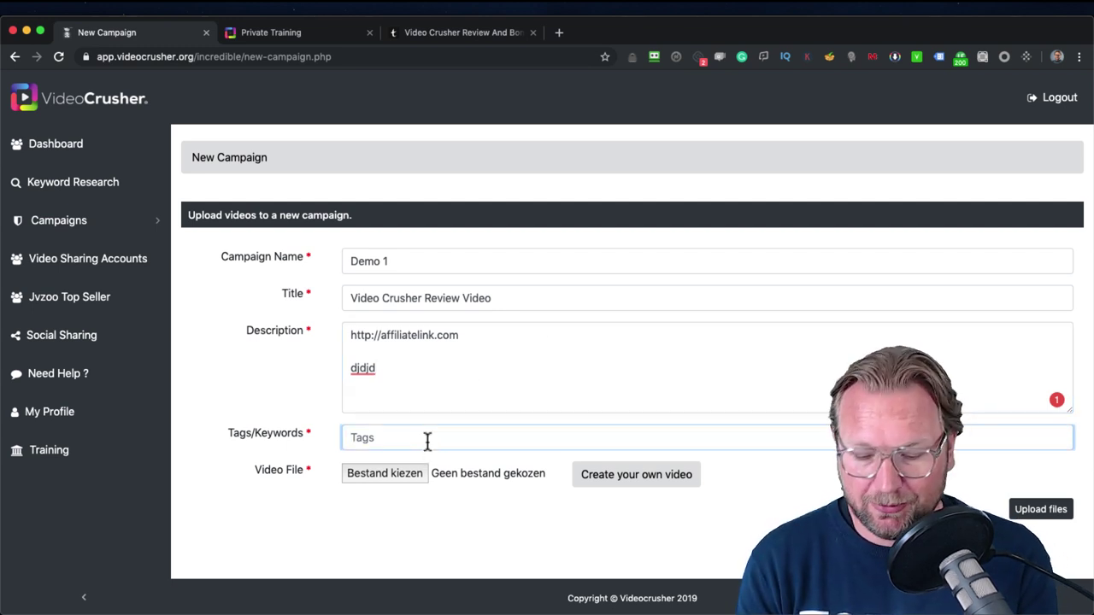
Enter the tags 'tag1, tag2,' in the Tags/Keywords field, fixing a typo.
text(tag1)
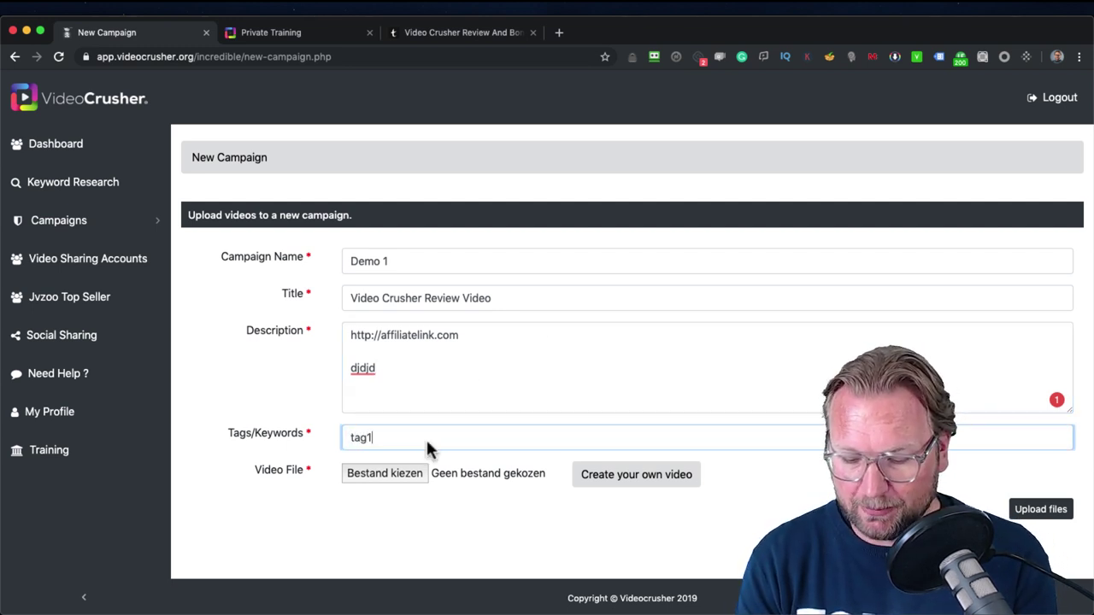
text(, tag2)
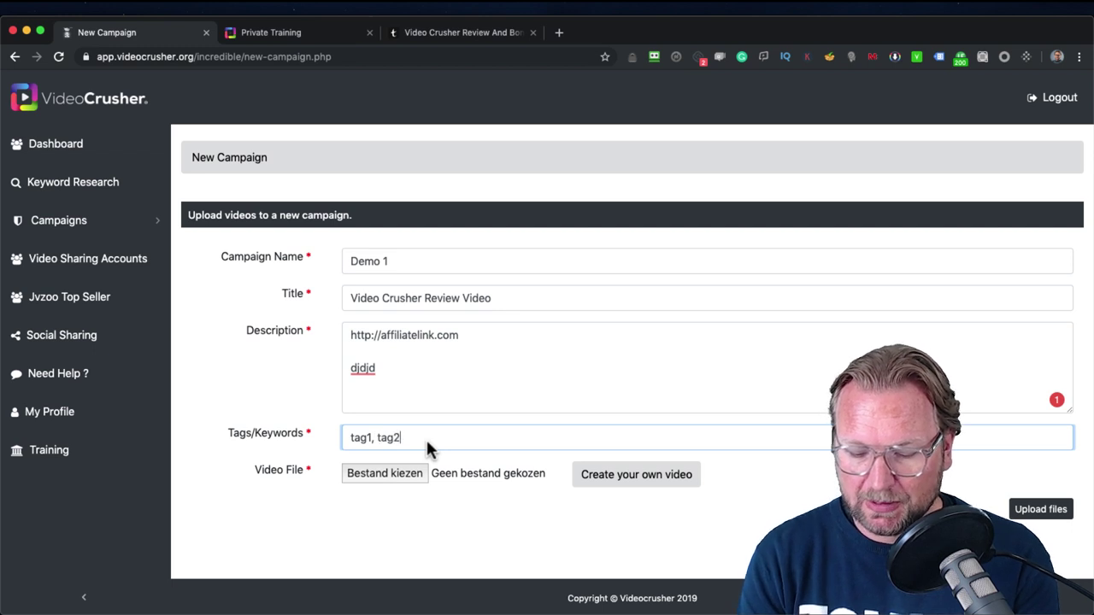
text(,)
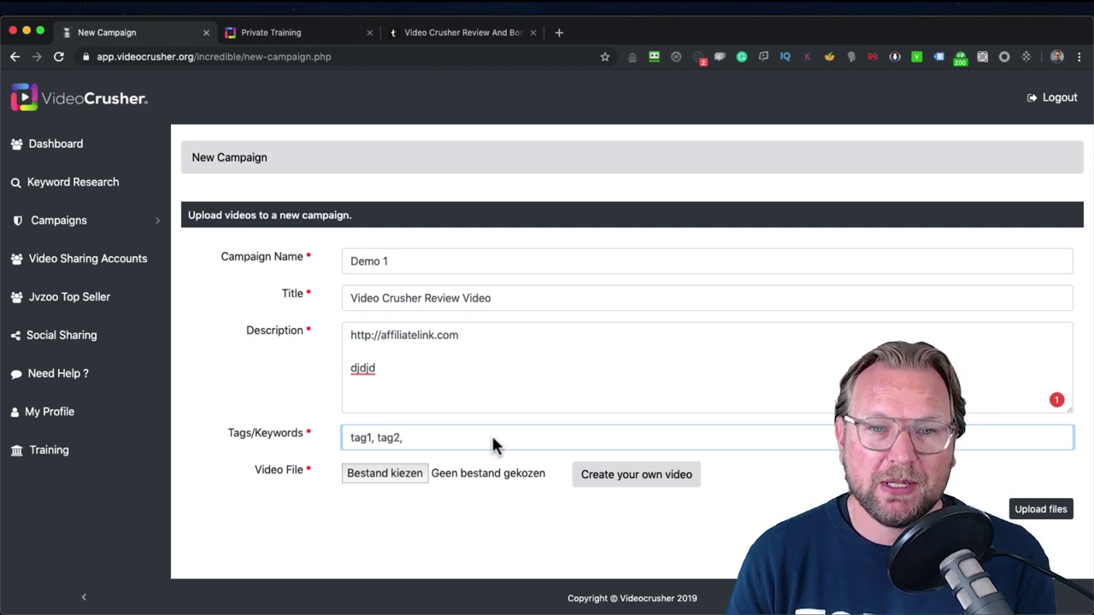
scroll(492, 433, down, 1)
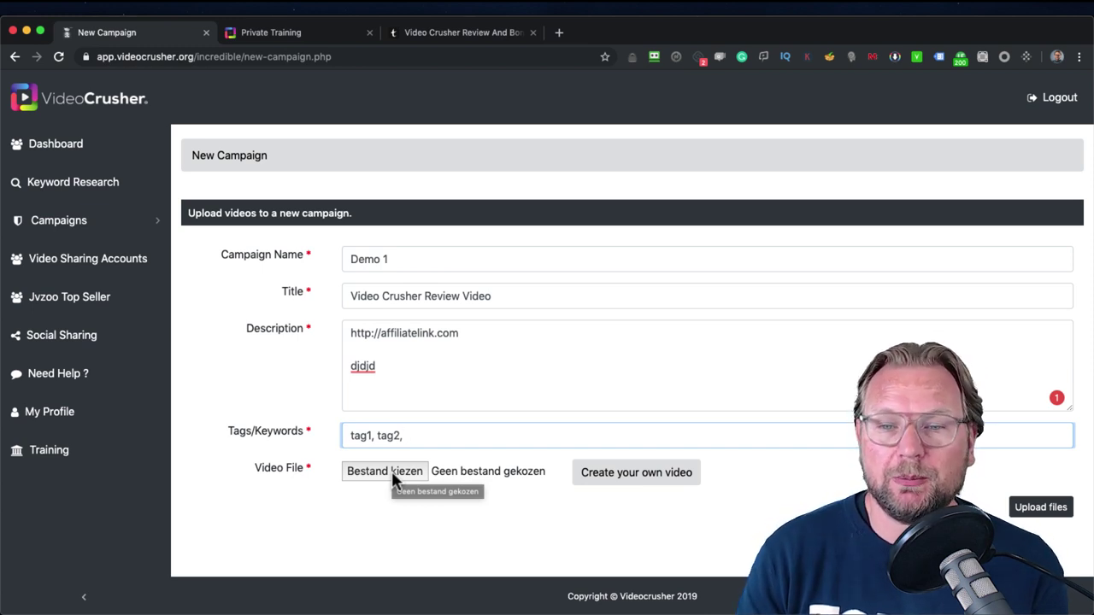
Generate a video from four selected images in 'Create your own video', then close it.
click(644, 481)
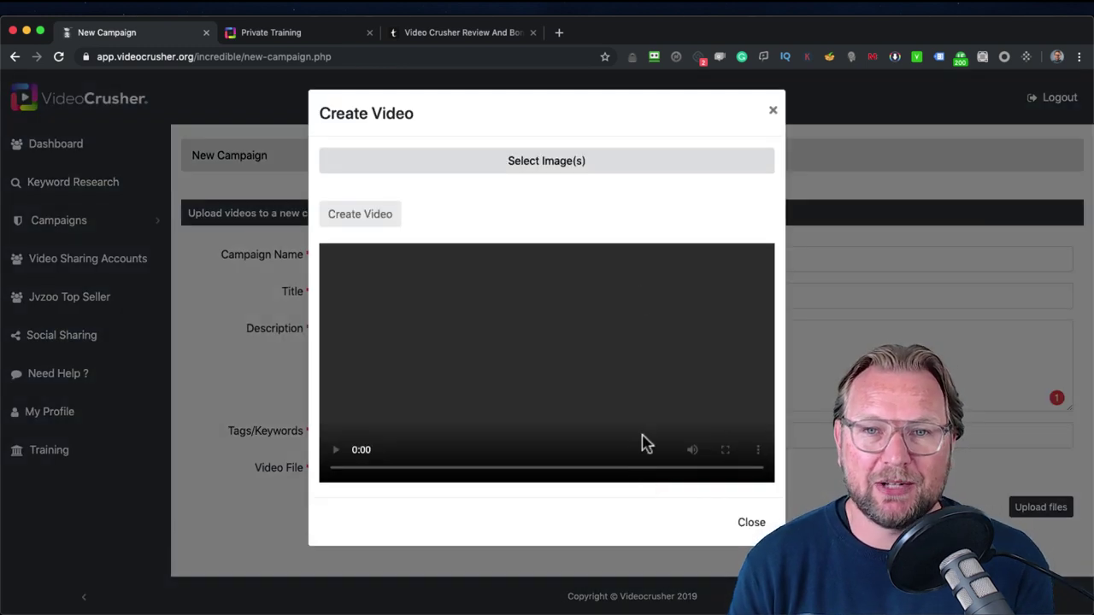
click(547, 163)
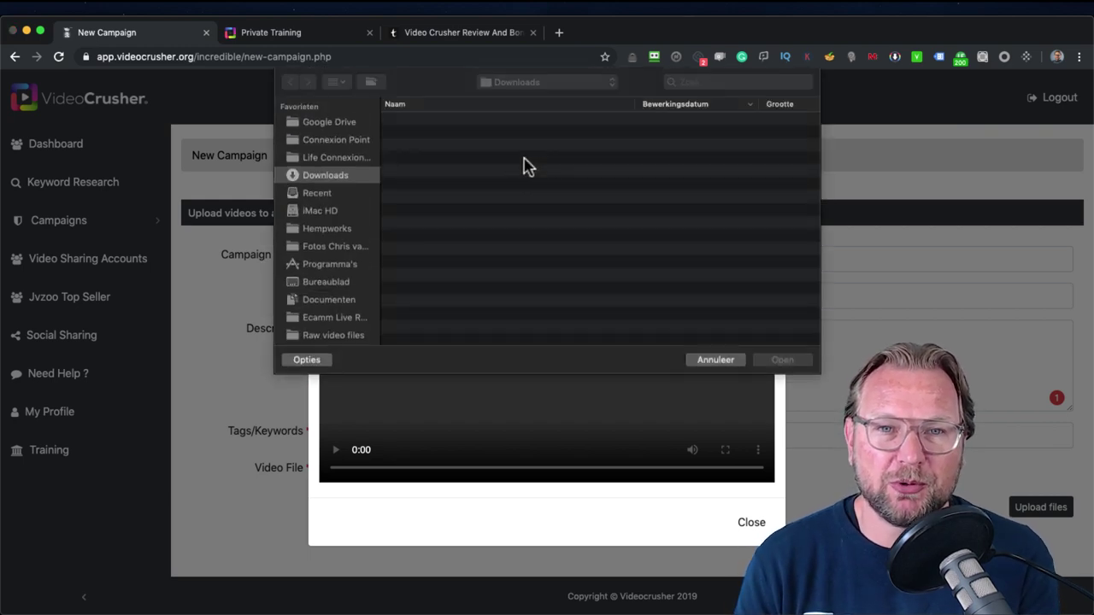
scroll(464, 245, down, 5)
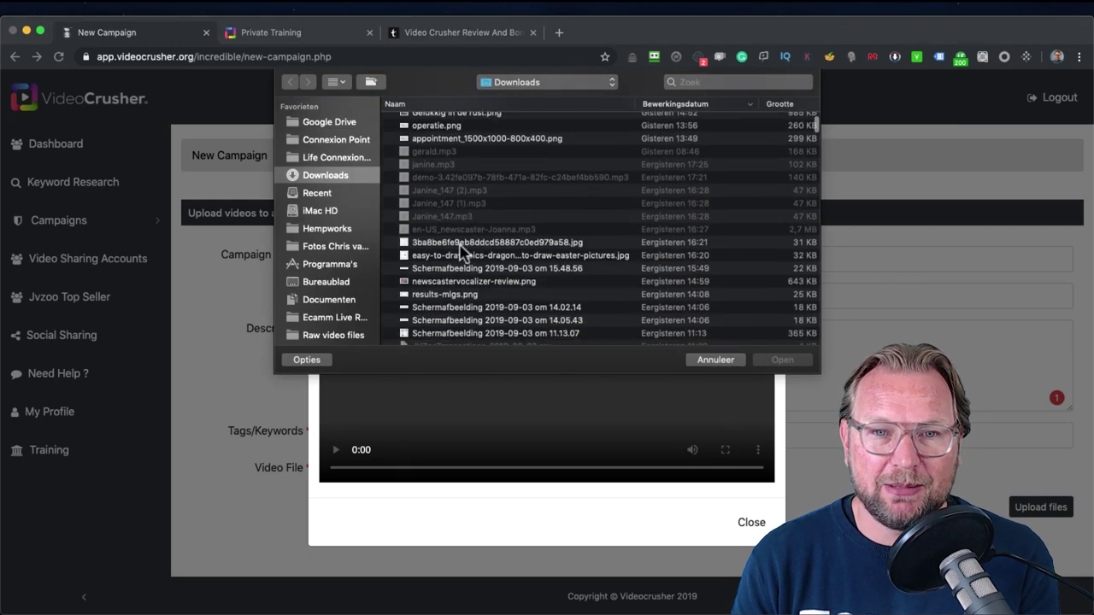
scroll(462, 249, down, 3)
click(462, 229)
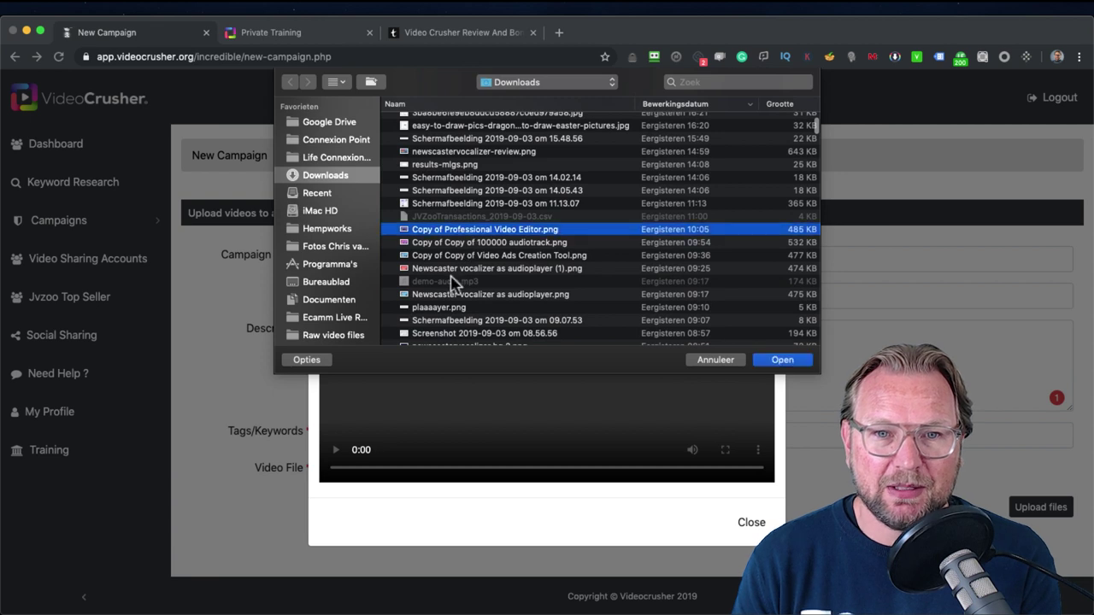
shift+click(457, 268)
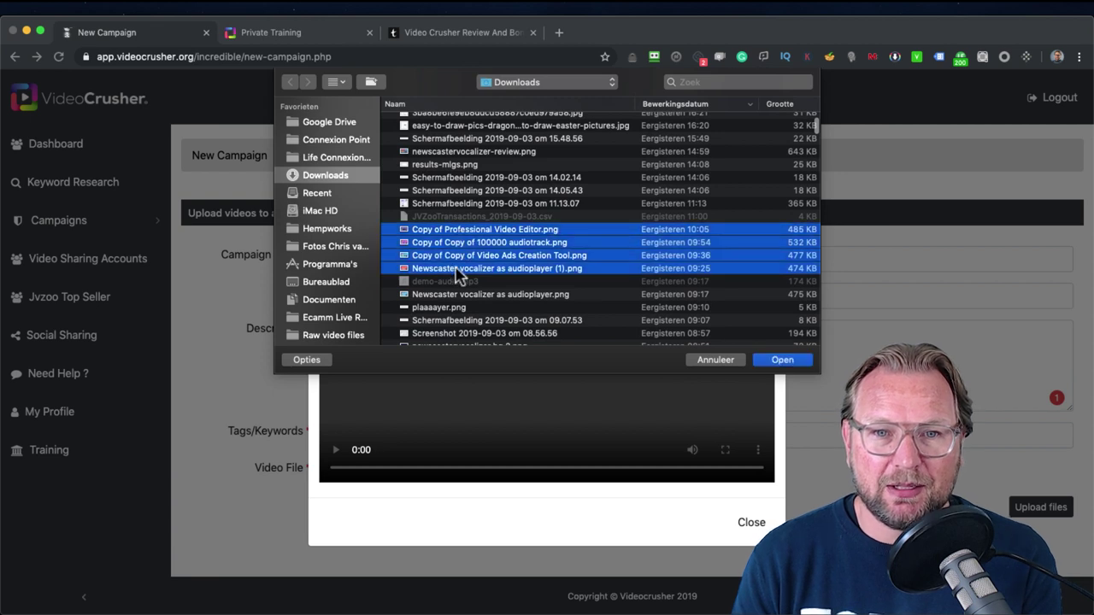
click(783, 360)
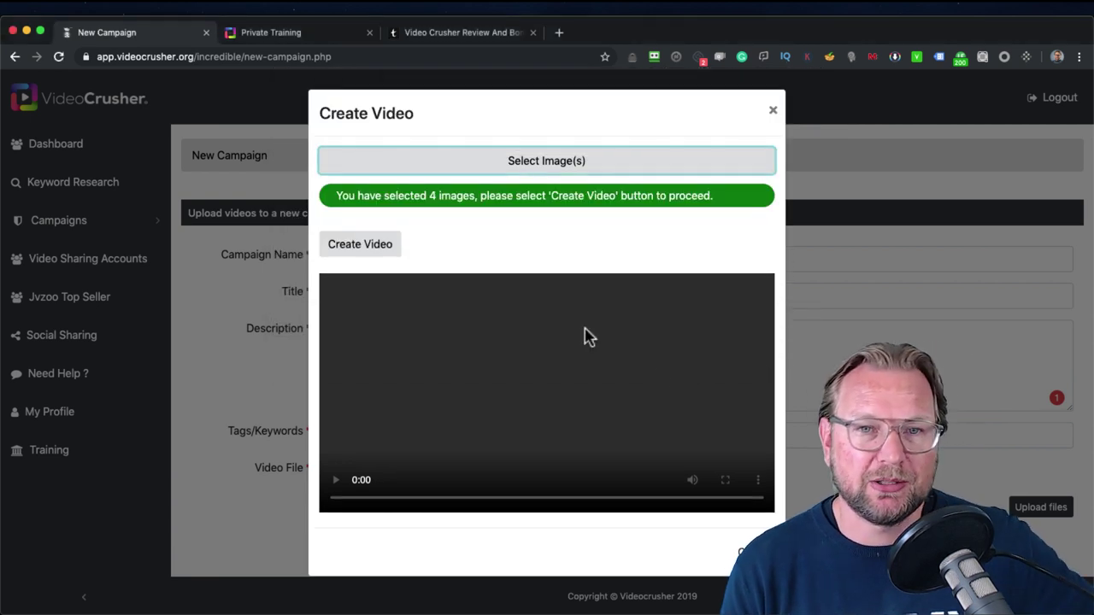
click(365, 246)
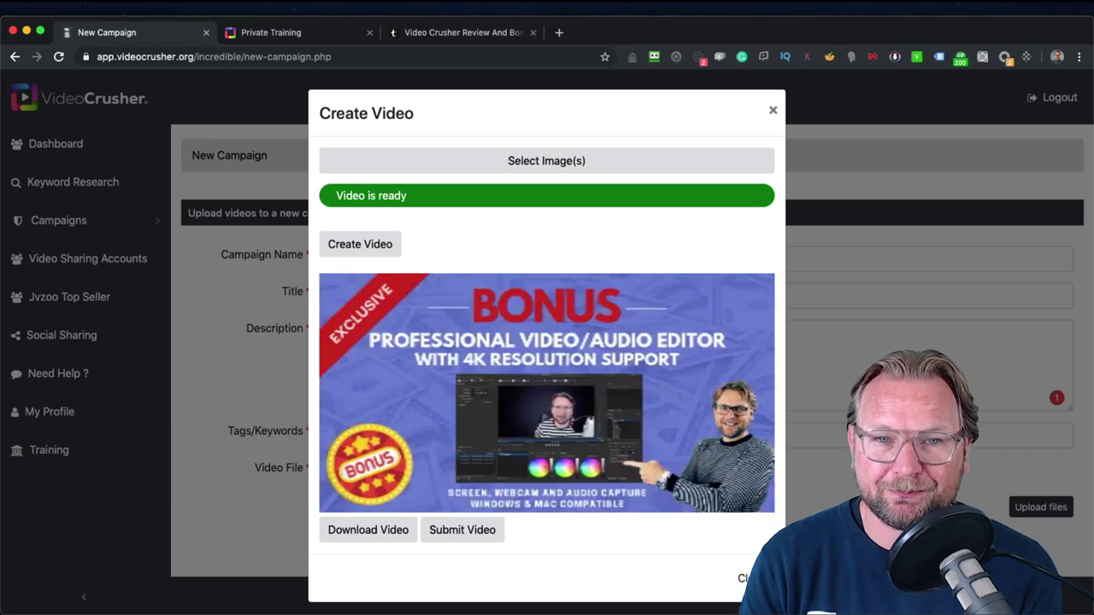
click(756, 578)
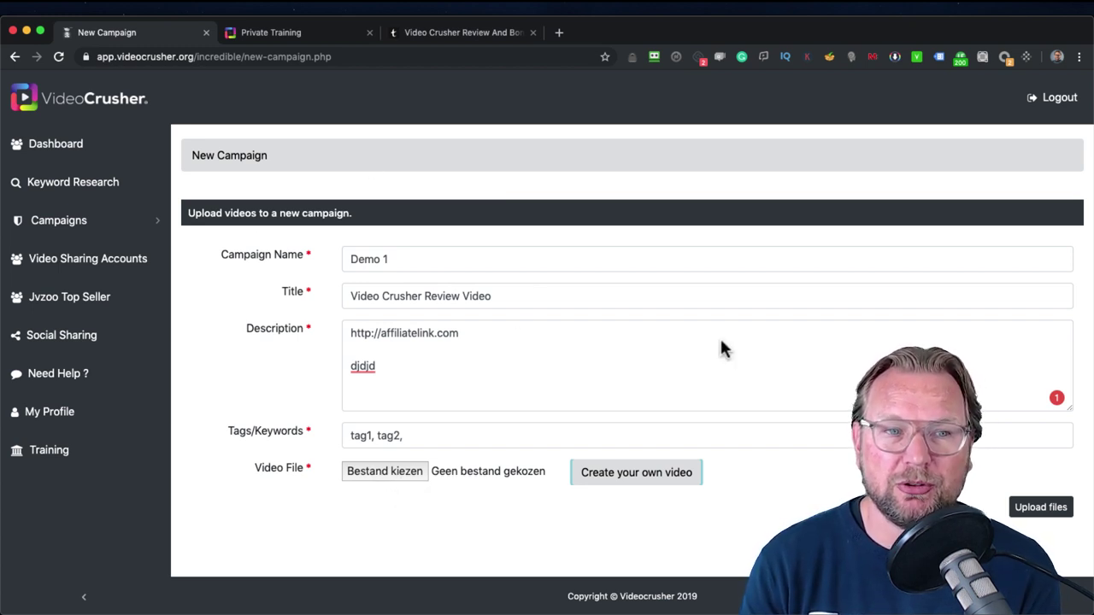
Visit the Video Sharing Accounts page, then the Social Sharing network list.
click(73, 269)
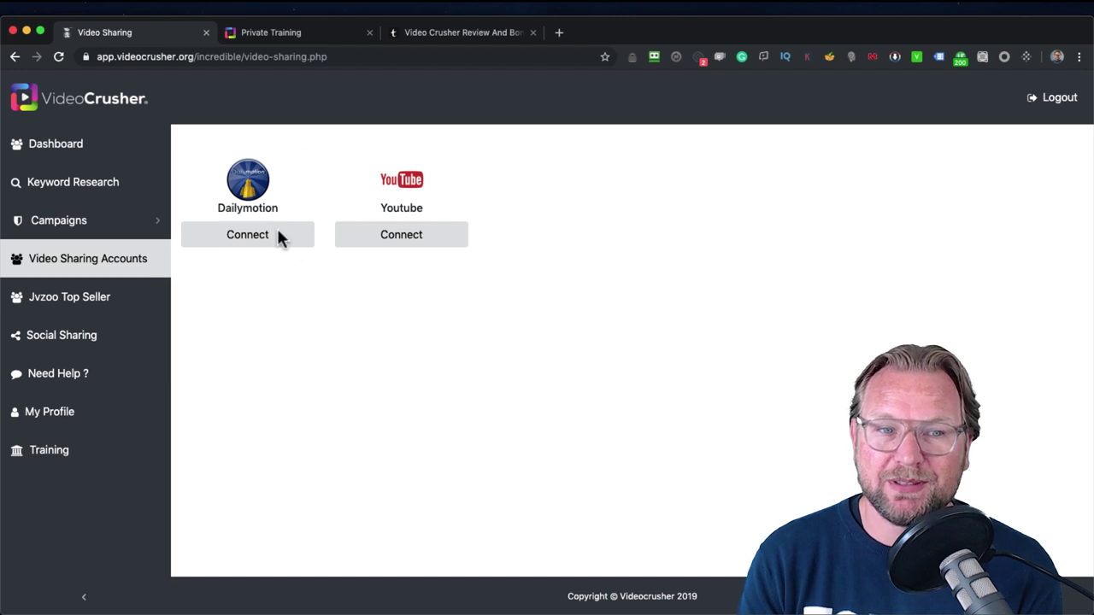
click(51, 349)
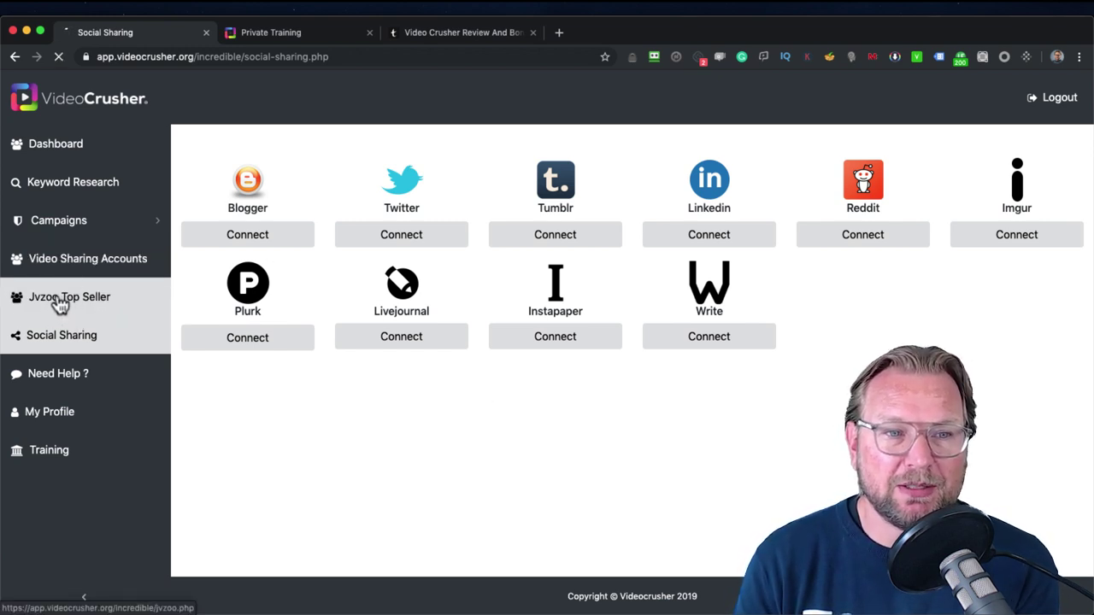
click(56, 301)
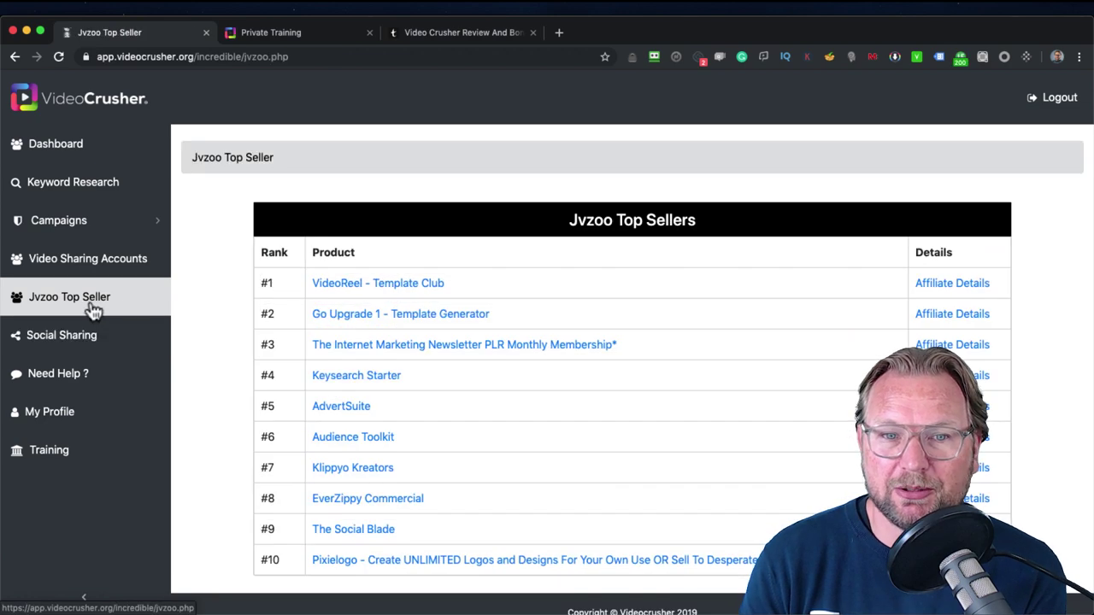
Review the Jvzoo Top Sellers table, then return to the zero-count Dashboard.
scroll(753, 265, up, 1)
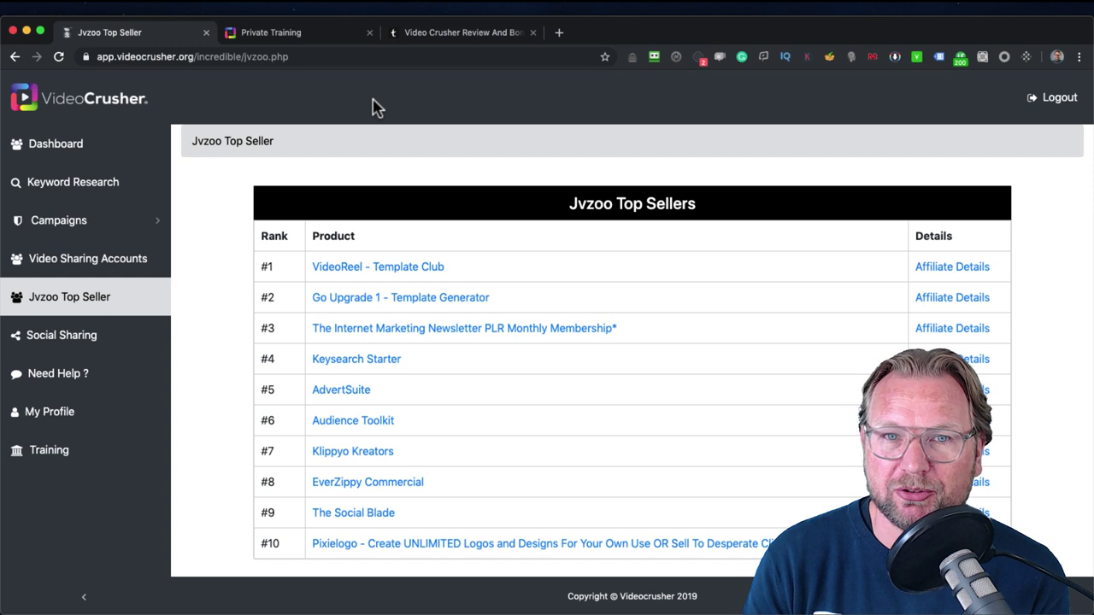
click(30, 156)
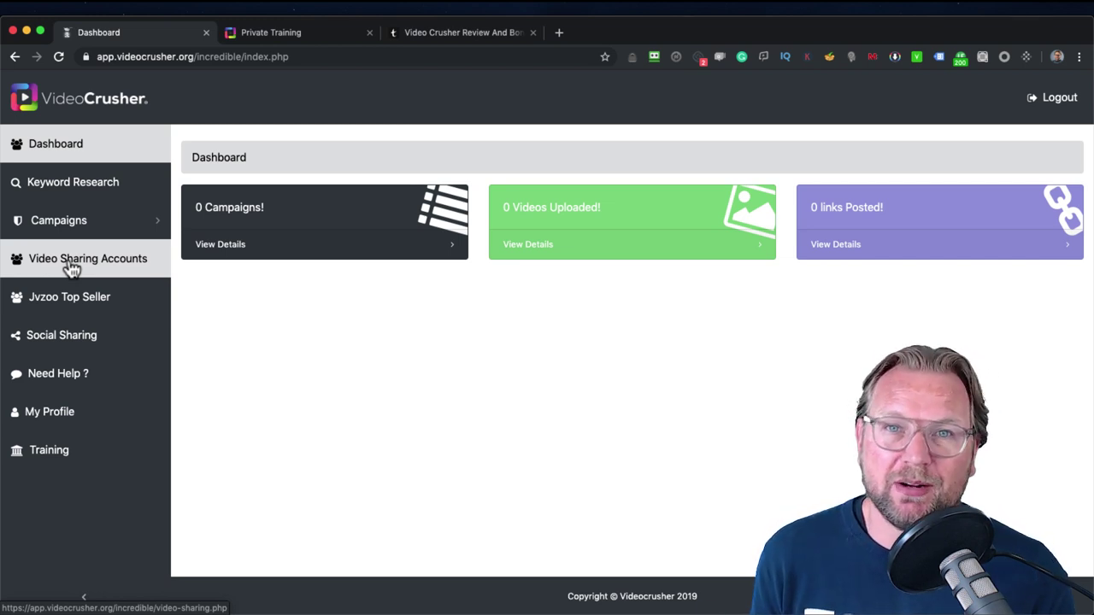
Reopen Social Sharing and look over the networks' Connect buttons.
click(75, 340)
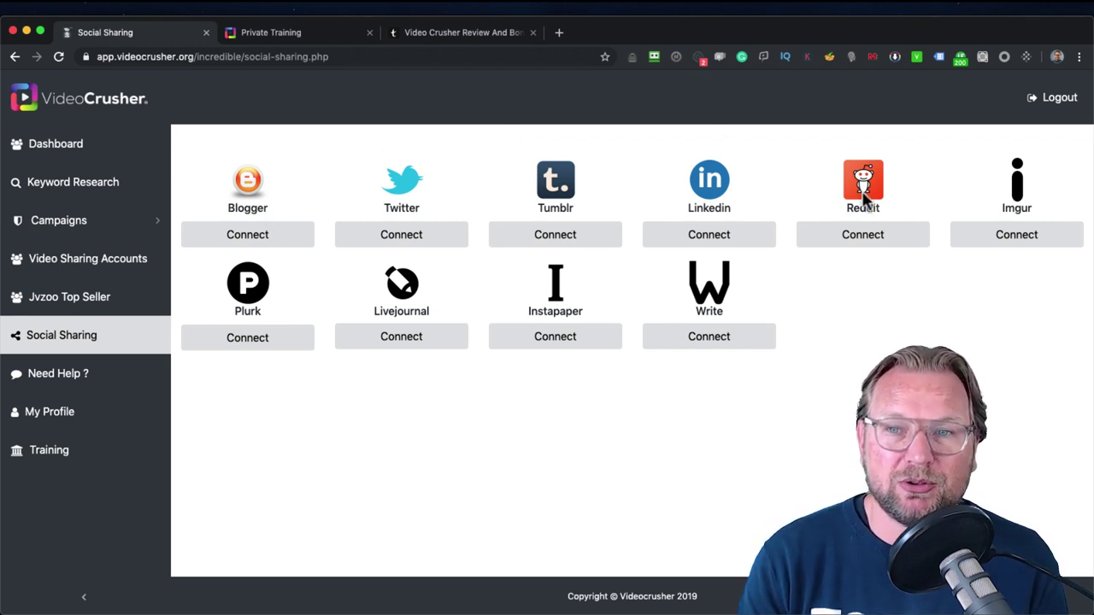
click(576, 444)
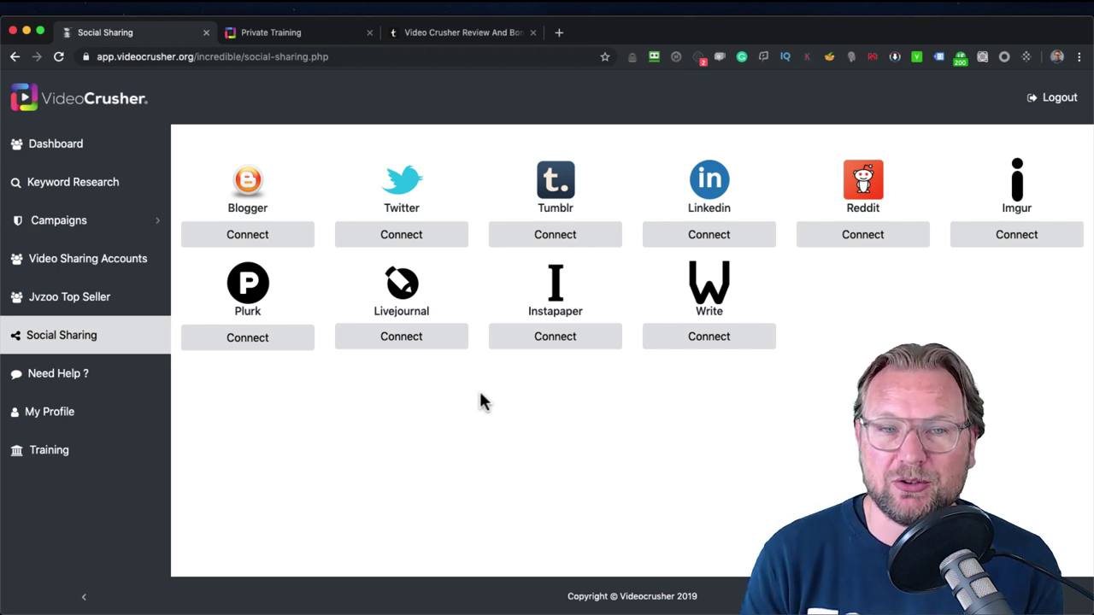
Scroll through Videos 1–3 on the Private Training page, then switch to the review tab.
click(325, 41)
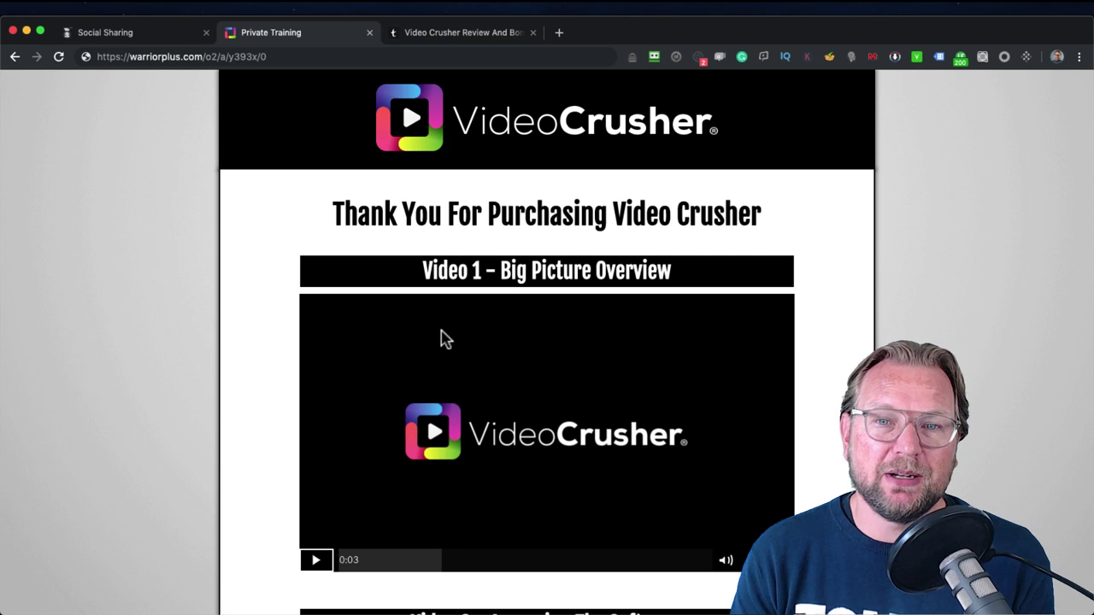
scroll(229, 370, down, 3)
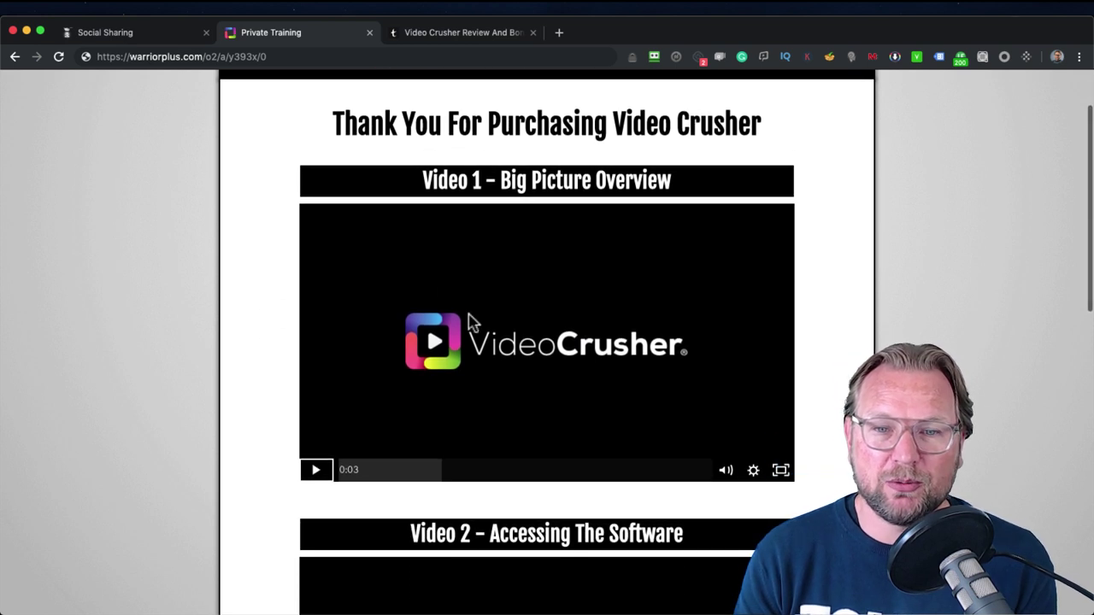
scroll(469, 321, down, 4)
scroll(469, 321, down, 3)
scroll(469, 321, down, 4)
scroll(285, 202, down, 2)
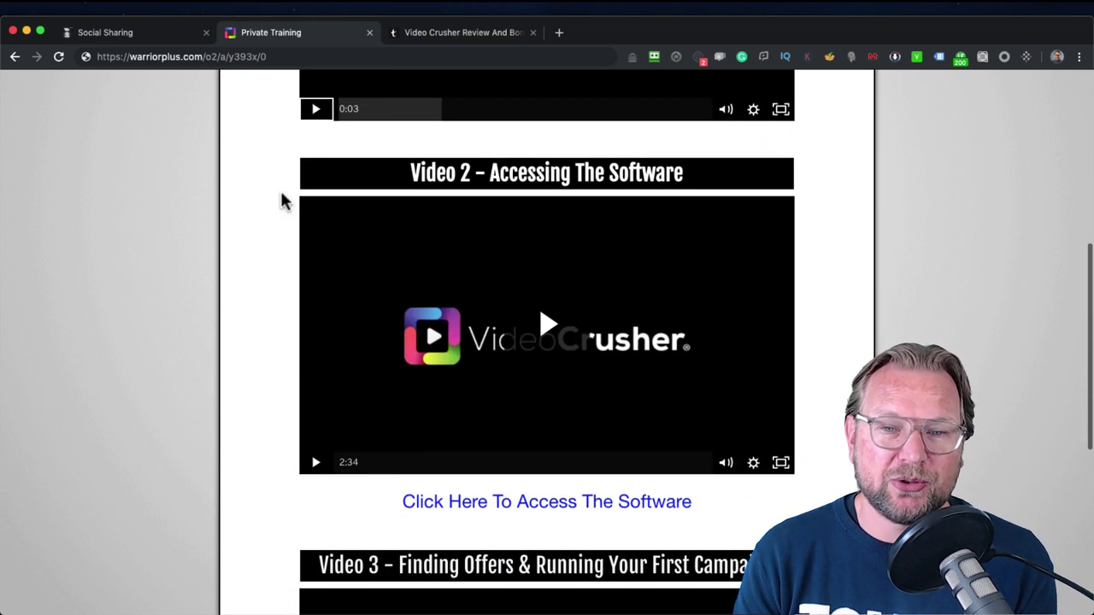
scroll(182, 259, down, 3)
scroll(182, 259, down, 3)
scroll(182, 259, down, 3)
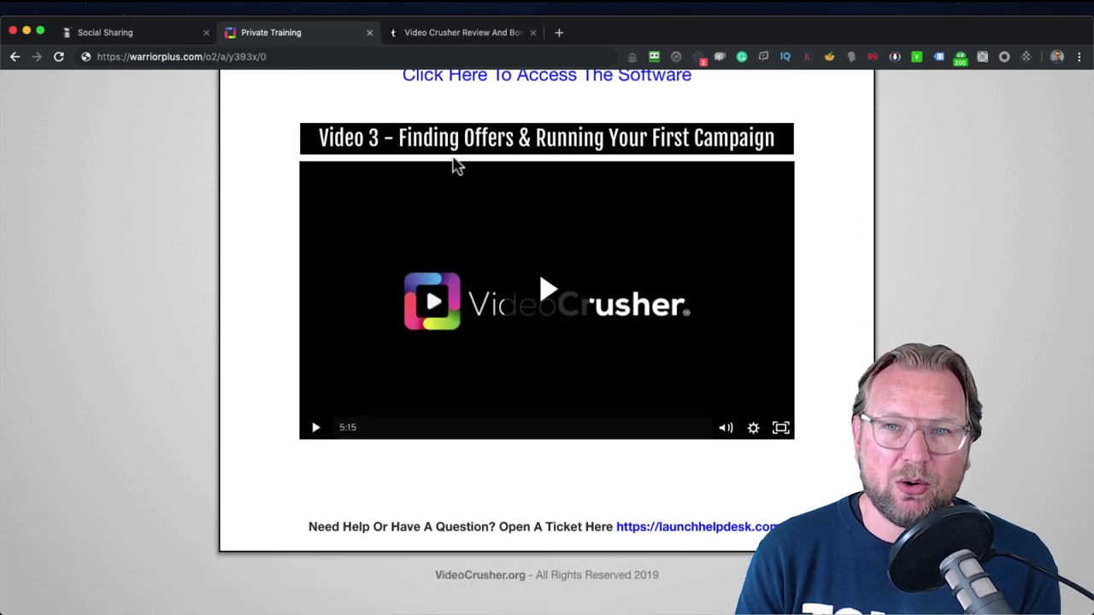
click(478, 36)
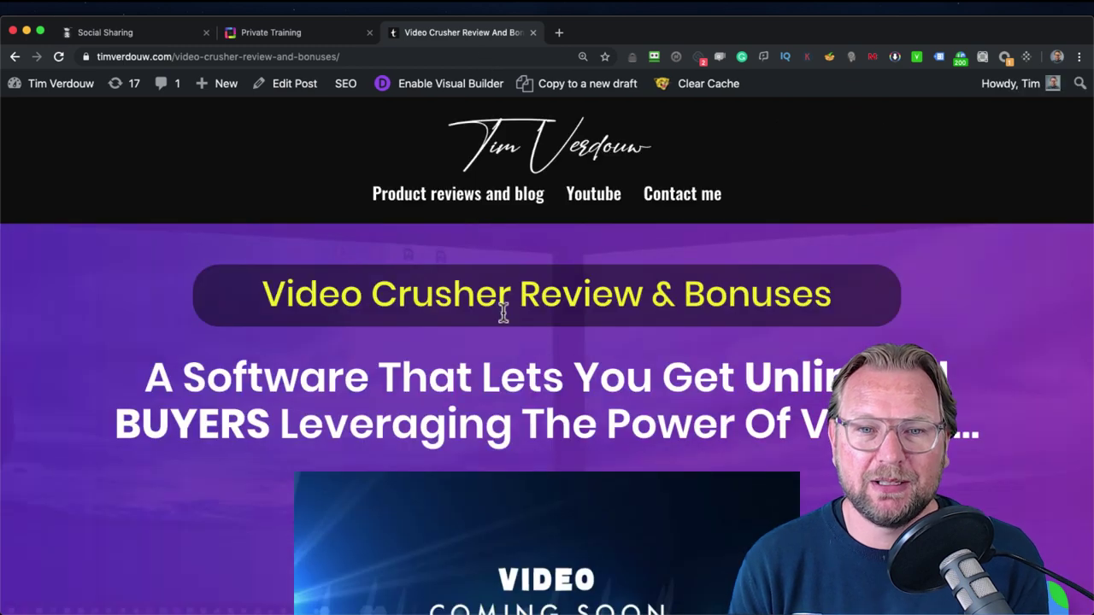
Scroll the review post down to Bonus 1, 'My Secret Hacks to Rank #1 on YouTube'.
scroll(501, 304, down, 3)
scroll(513, 308, up, 3)
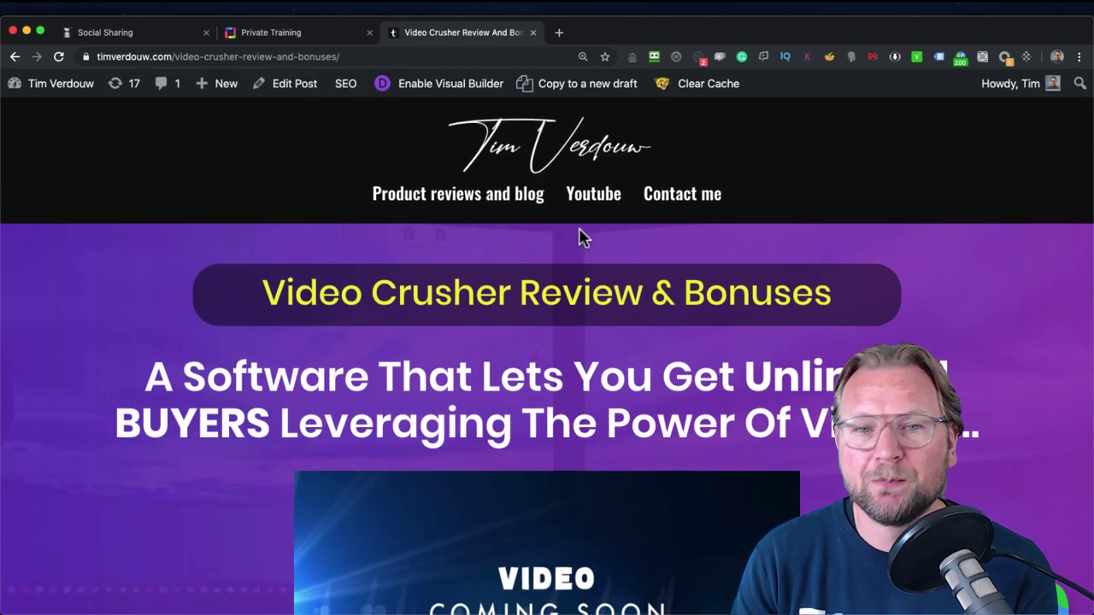
scroll(492, 287, down, 2)
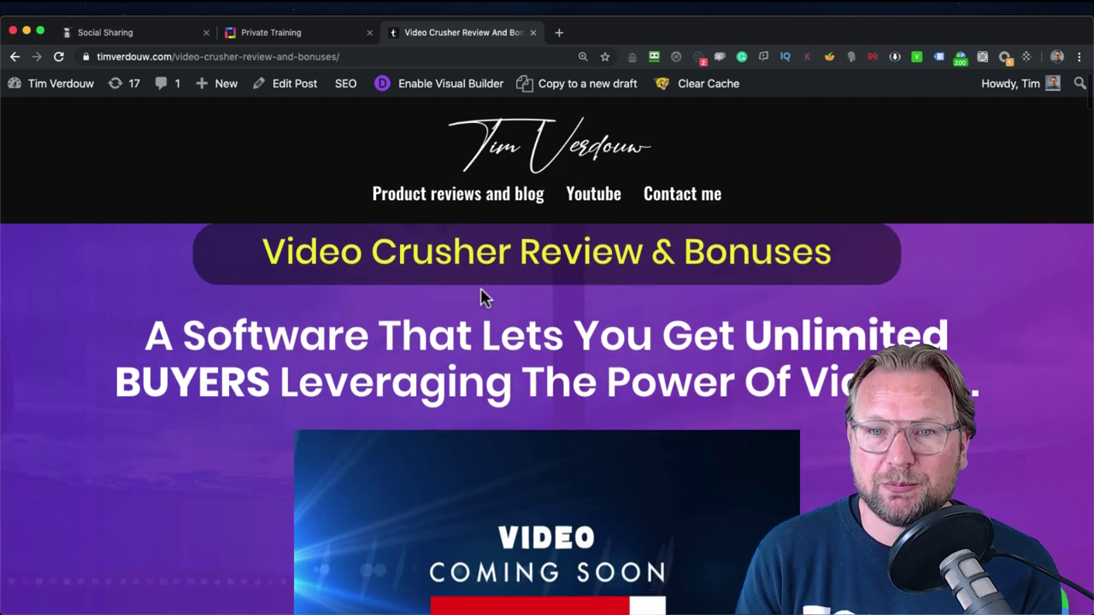
scroll(481, 297, down, 1)
scroll(481, 296, down, 2)
scroll(479, 293, down, 5)
scroll(478, 293, down, 3)
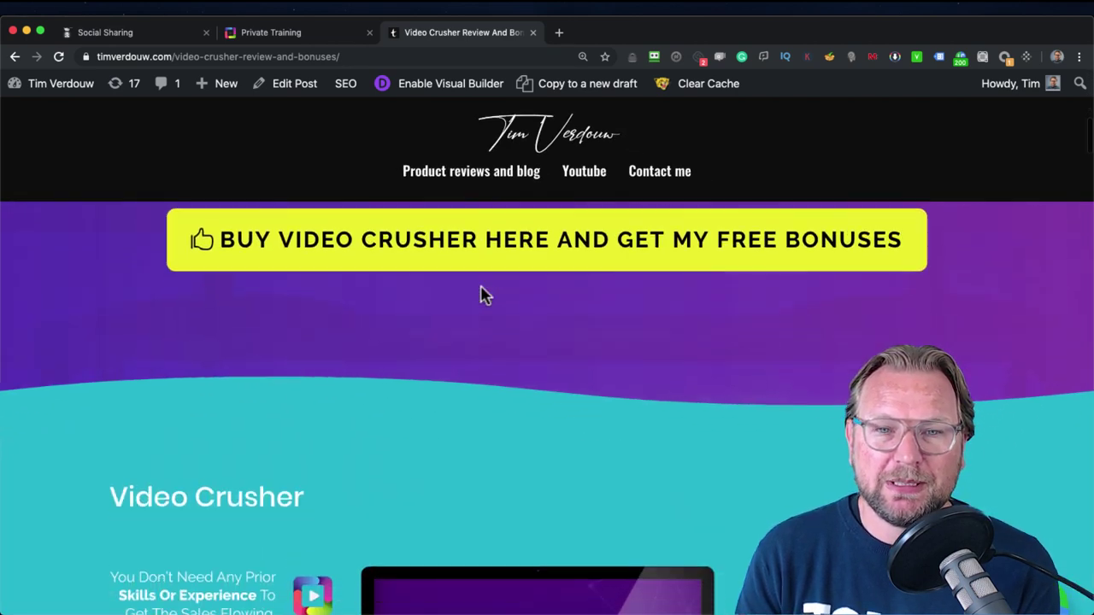
scroll(481, 287, down, 5)
scroll(480, 287, down, 1)
scroll(480, 287, down, 2)
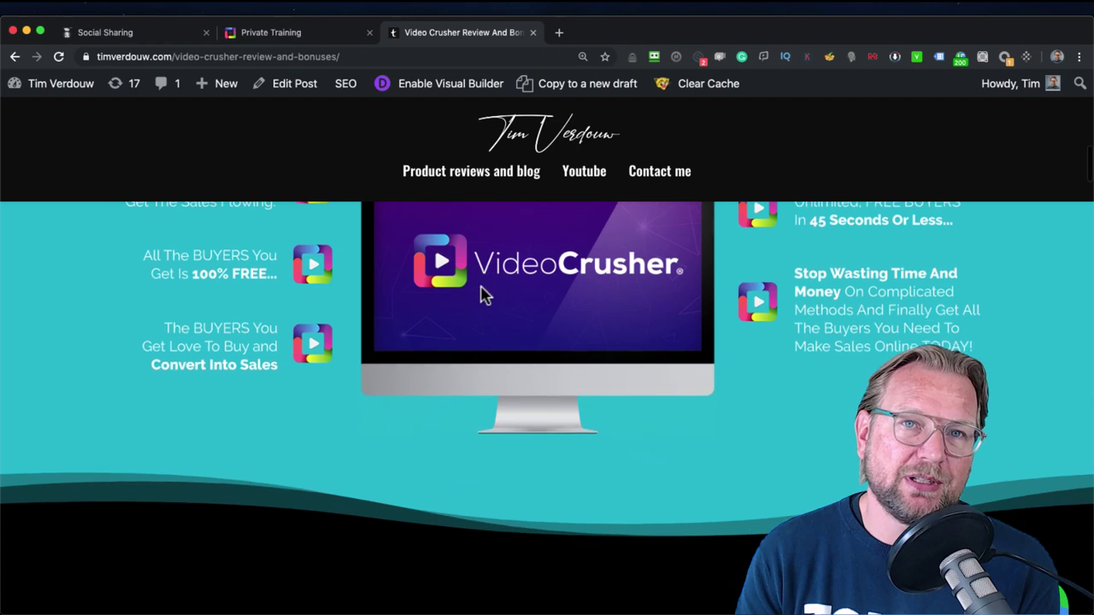
scroll(481, 287, down, 4)
scroll(453, 282, down, 4)
scroll(383, 262, down, 5)
scroll(356, 327, down, 1)
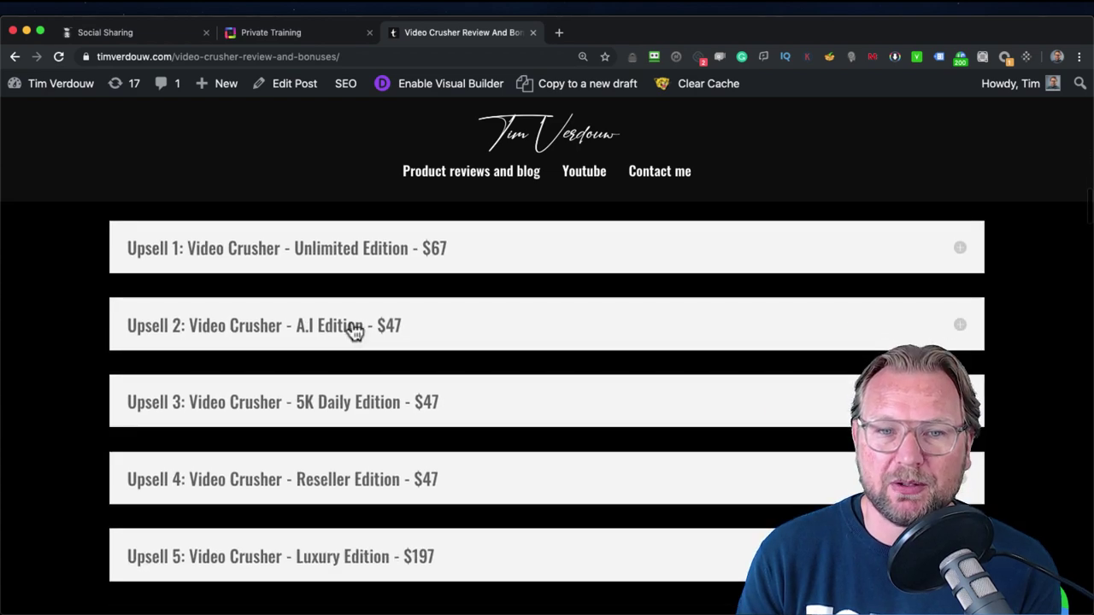
scroll(353, 329, down, 4)
scroll(353, 329, down, 2)
scroll(352, 330, down, 1)
scroll(355, 328, down, 2)
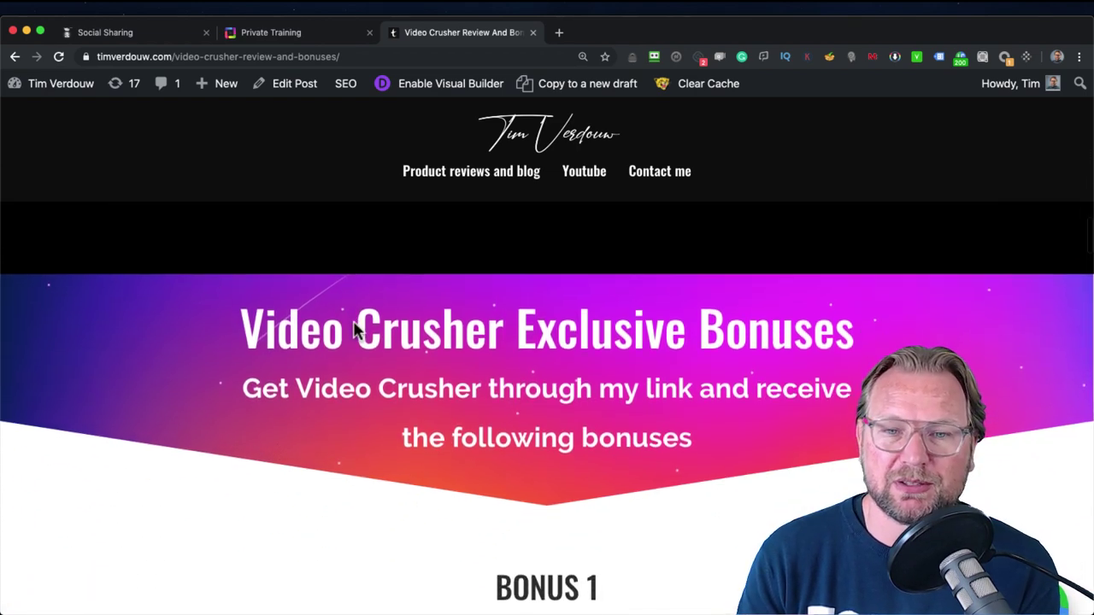
scroll(359, 323, down, 2)
scroll(359, 323, down, 3)
scroll(359, 323, down, 4)
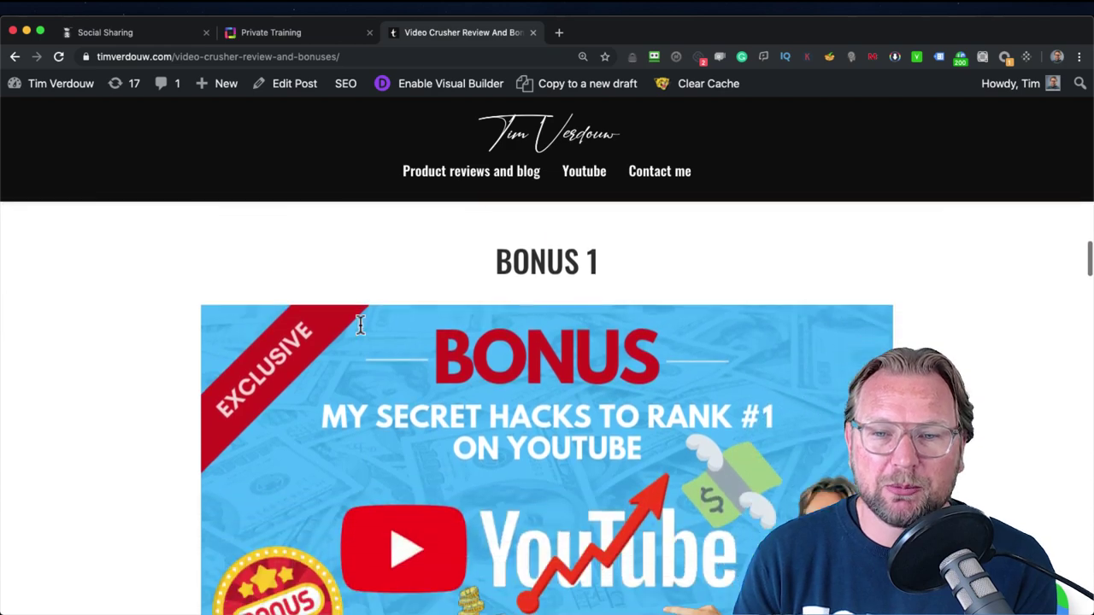
scroll(360, 323, down, 2)
scroll(360, 323, down, 1)
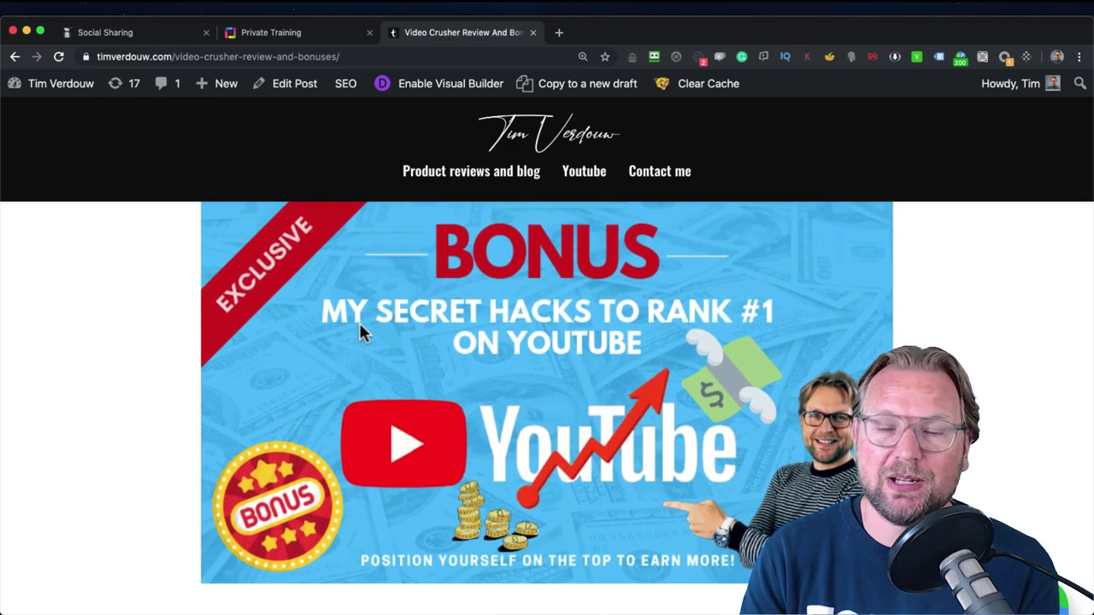
Scroll the bonus page past Bonuses 1, 2 and 3 to the green Bonus 4 traffic sources banner.
scroll(359, 332, up, 1)
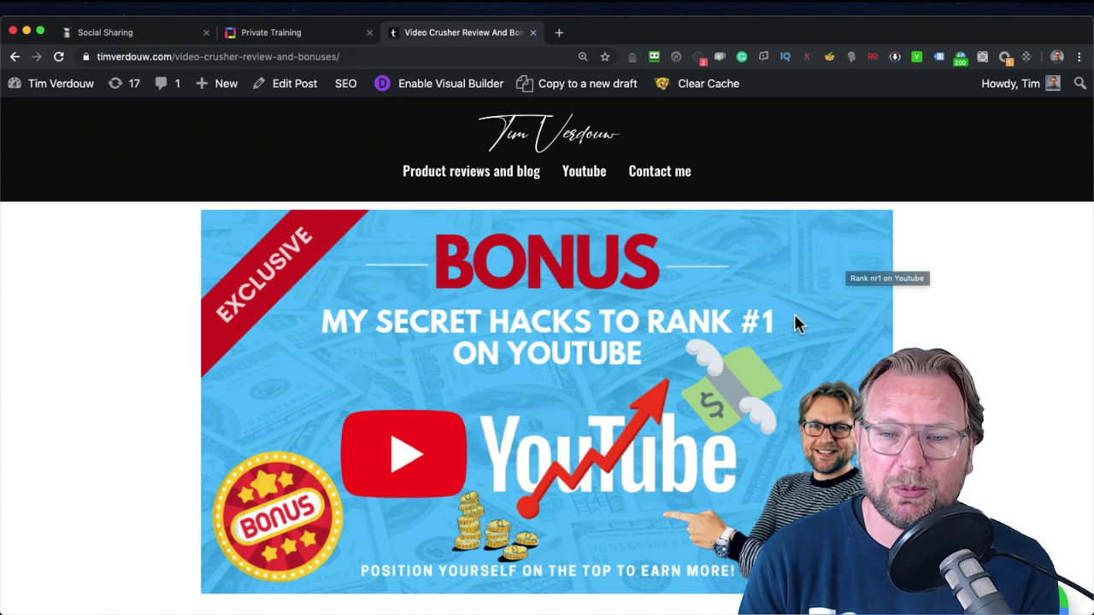
scroll(757, 337, down, 1)
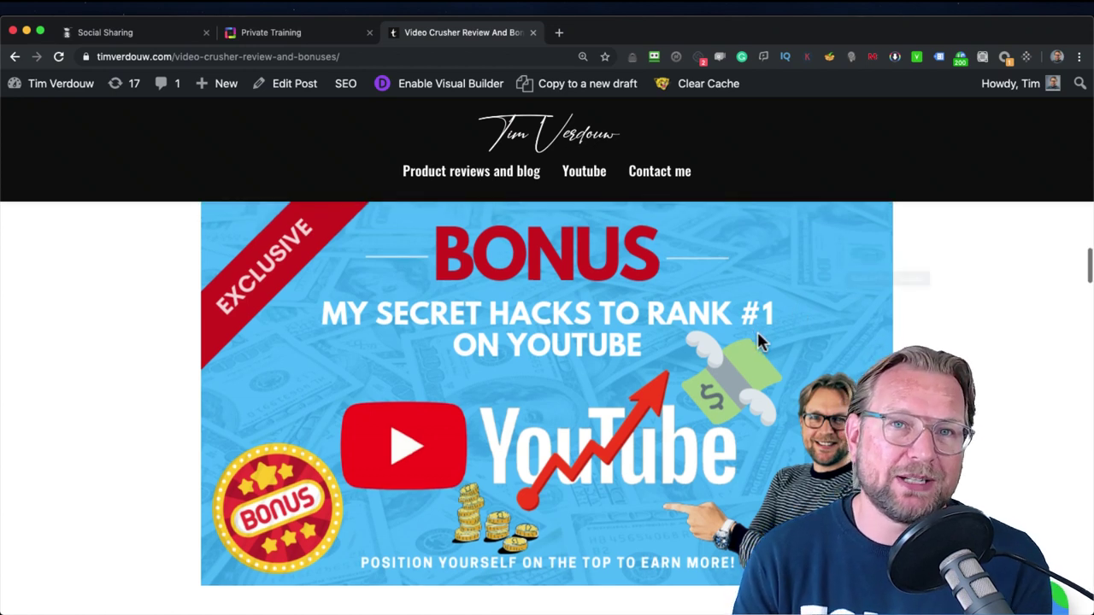
scroll(758, 337, up, 1)
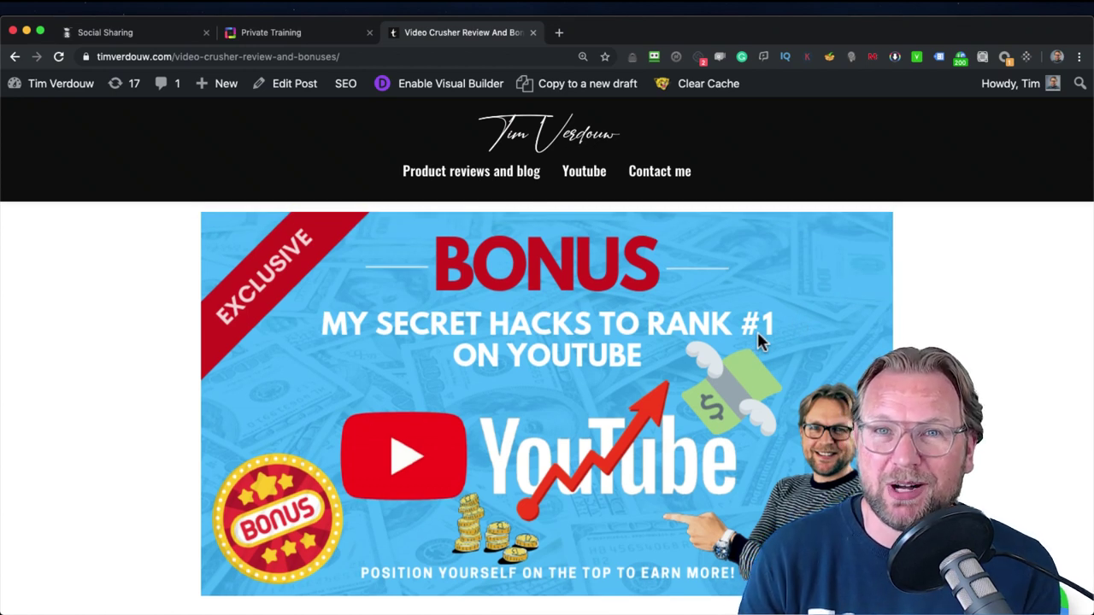
scroll(757, 338, down, 3)
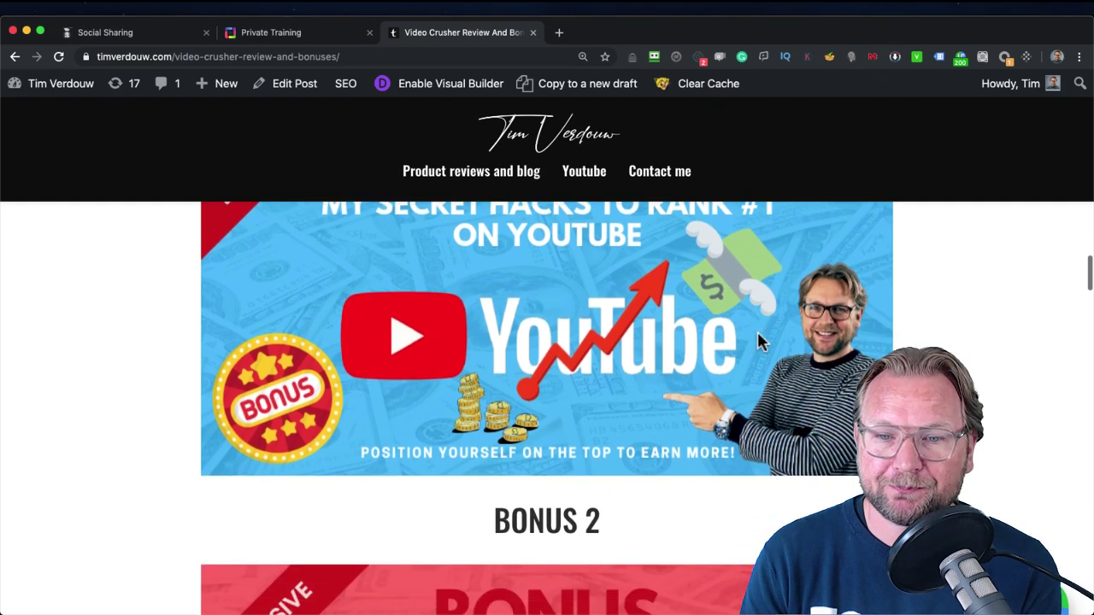
scroll(757, 337, down, 1)
scroll(758, 338, down, 1)
scroll(758, 332, down, 1)
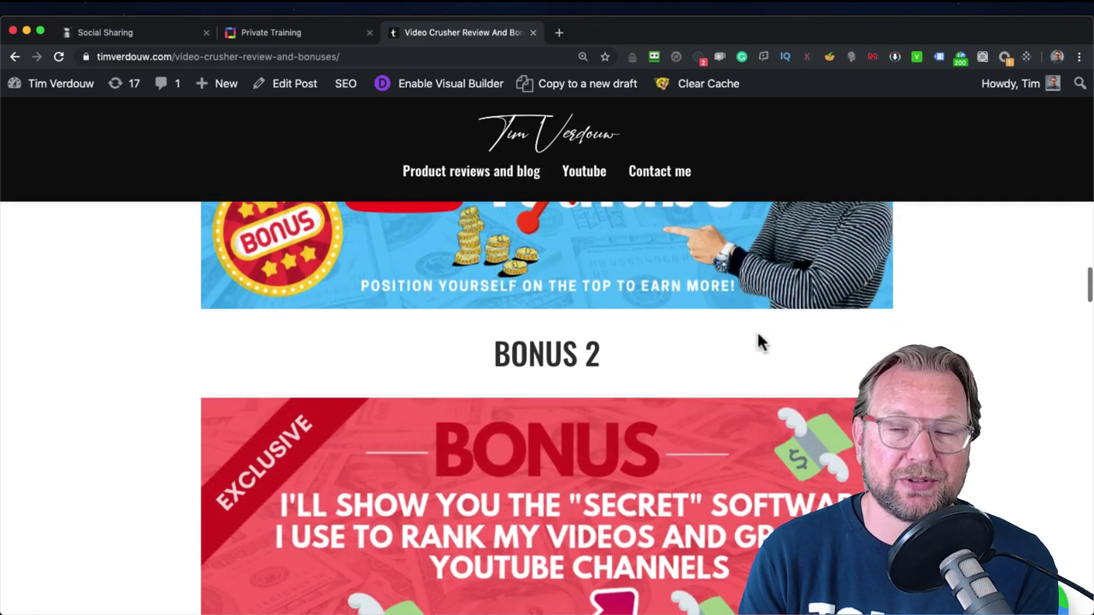
scroll(757, 332, down, 1)
scroll(757, 331, up, 2)
scroll(757, 332, up, 1)
scroll(757, 331, up, 4)
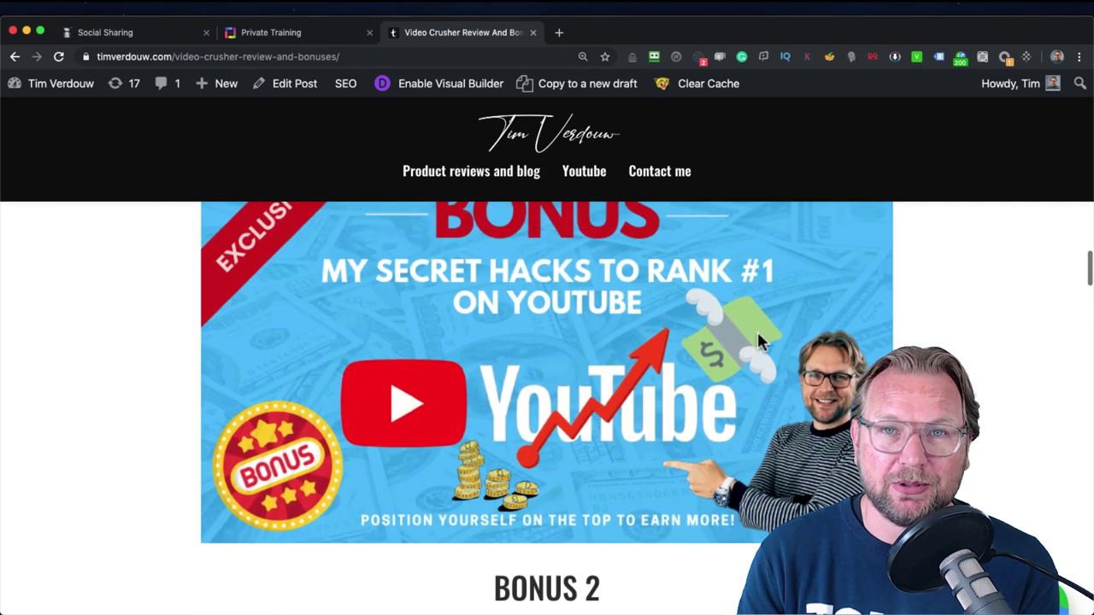
scroll(757, 333, down, 5)
scroll(757, 333, down, 2)
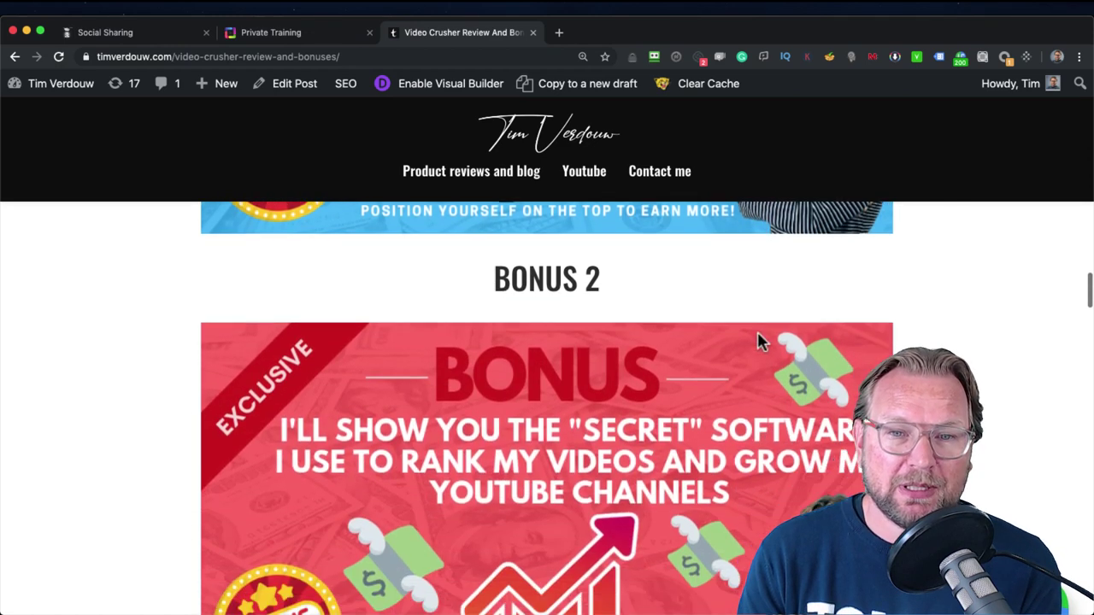
scroll(758, 333, down, 1)
scroll(758, 335, down, 1)
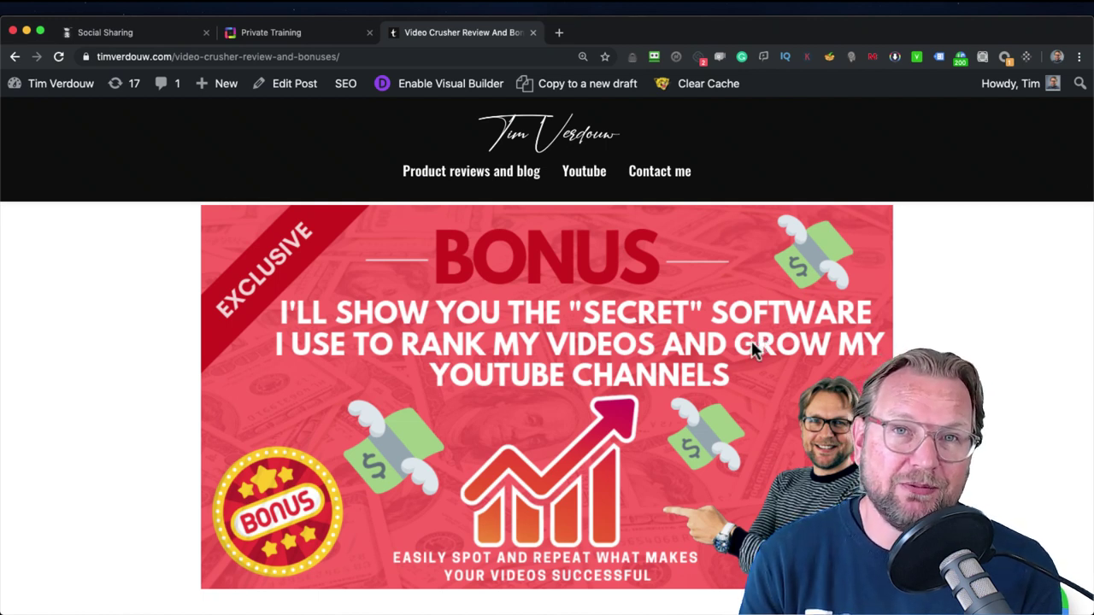
scroll(753, 348, down, 1)
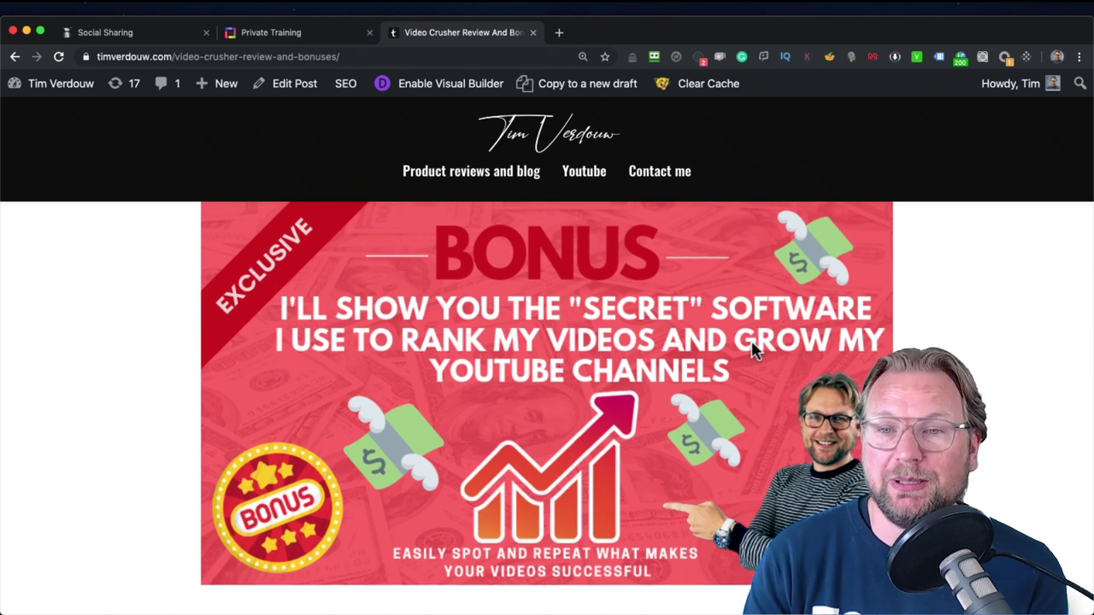
scroll(752, 341, up, 1)
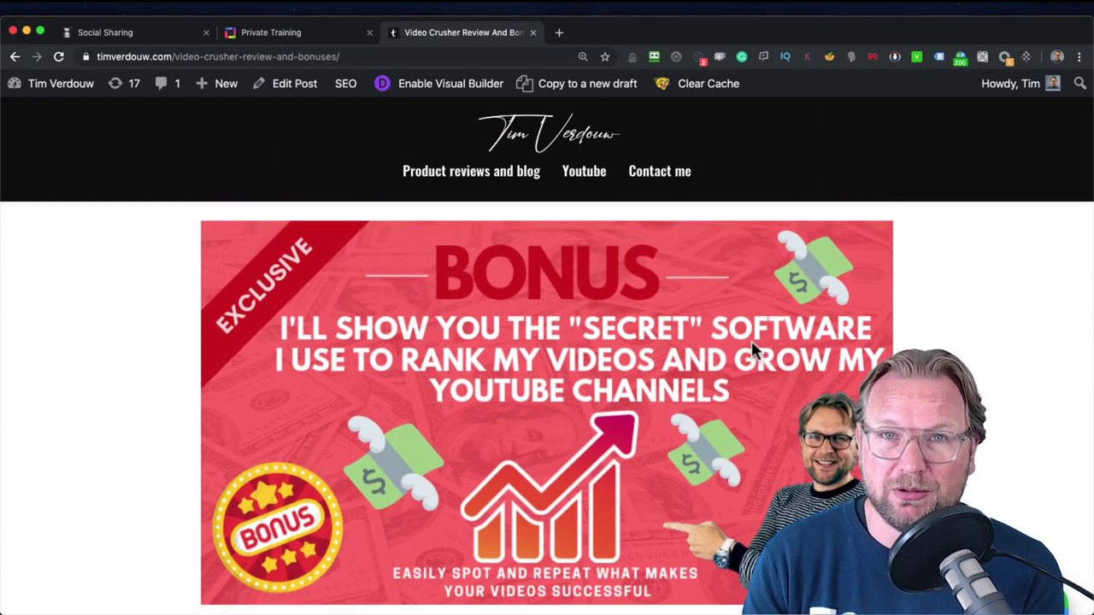
scroll(752, 342, down, 2)
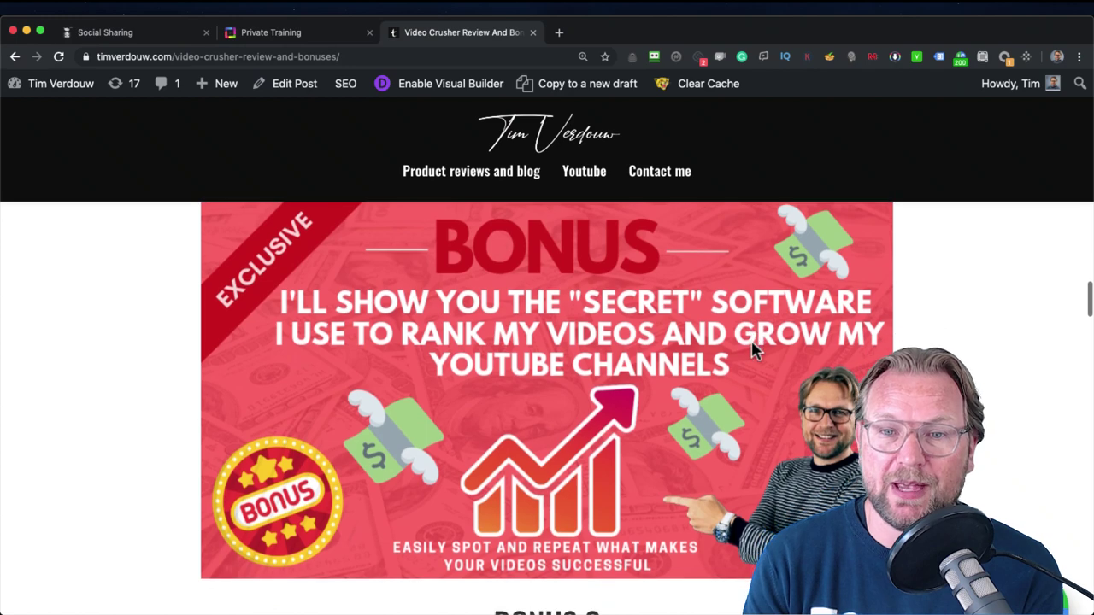
scroll(754, 348, down, 2)
scroll(753, 349, down, 1)
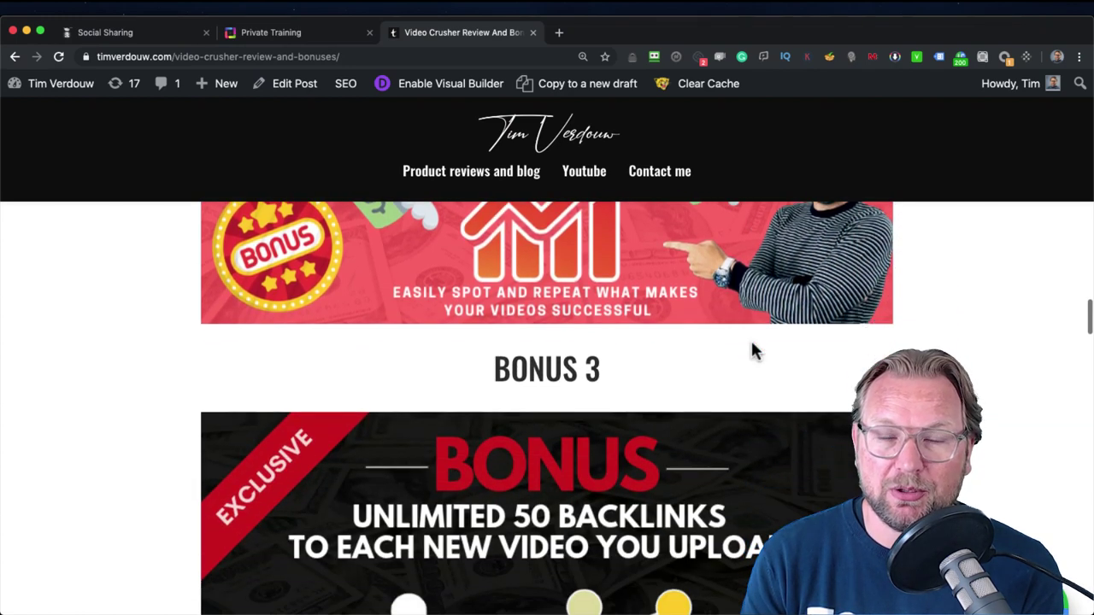
scroll(754, 349, down, 1)
scroll(752, 346, up, 3)
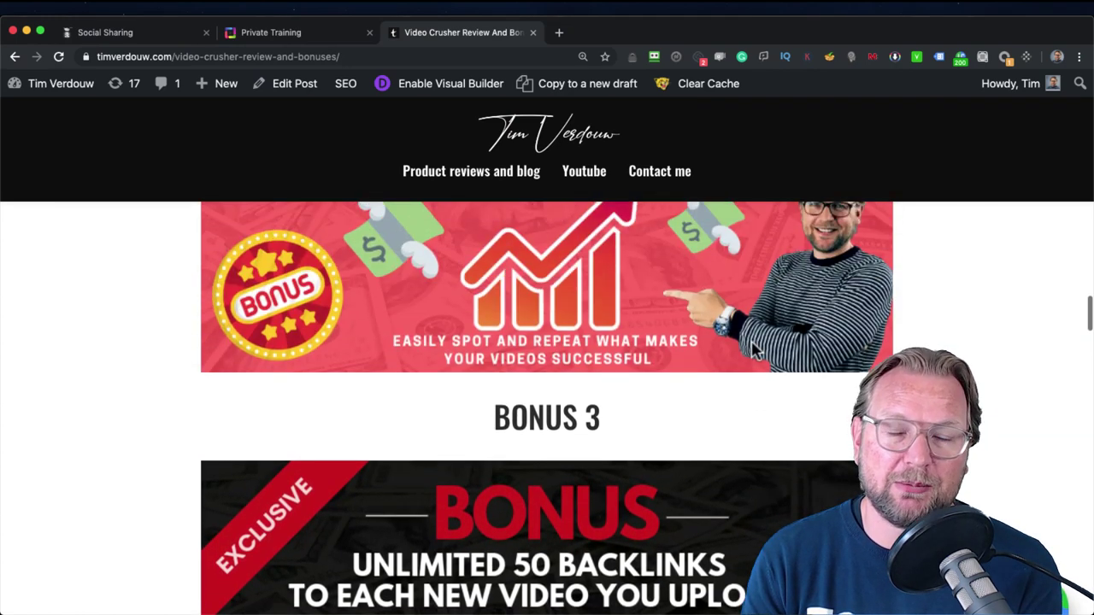
scroll(752, 346, up, 1)
scroll(673, 295, down, 2)
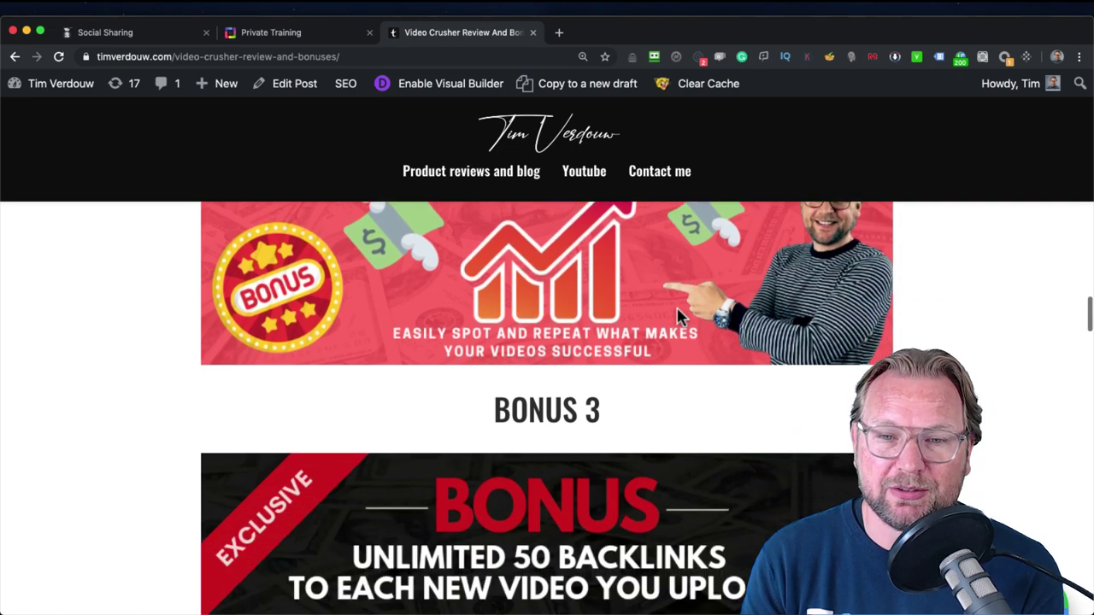
scroll(676, 312, down, 1)
scroll(678, 317, down, 1)
scroll(676, 317, down, 1)
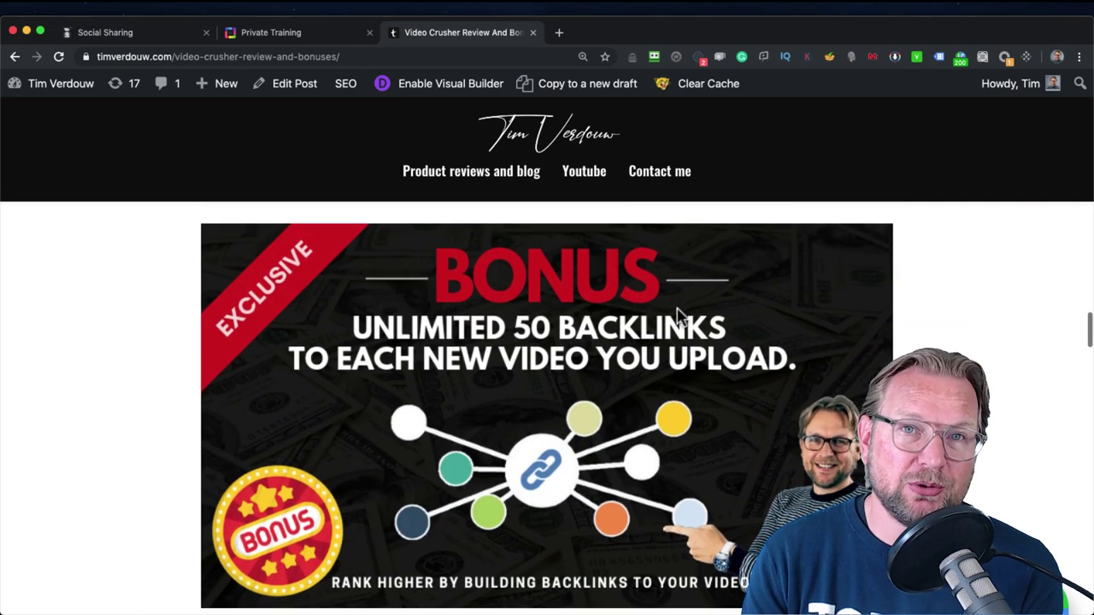
scroll(677, 316, down, 1)
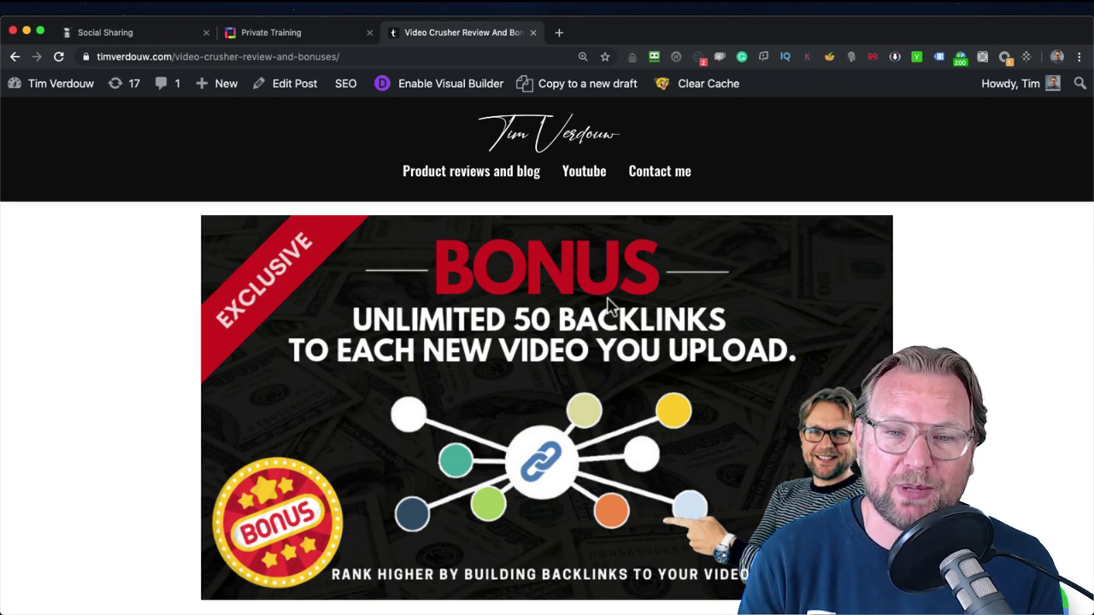
scroll(606, 308, down, 3)
scroll(606, 308, down, 2)
scroll(606, 308, down, 1)
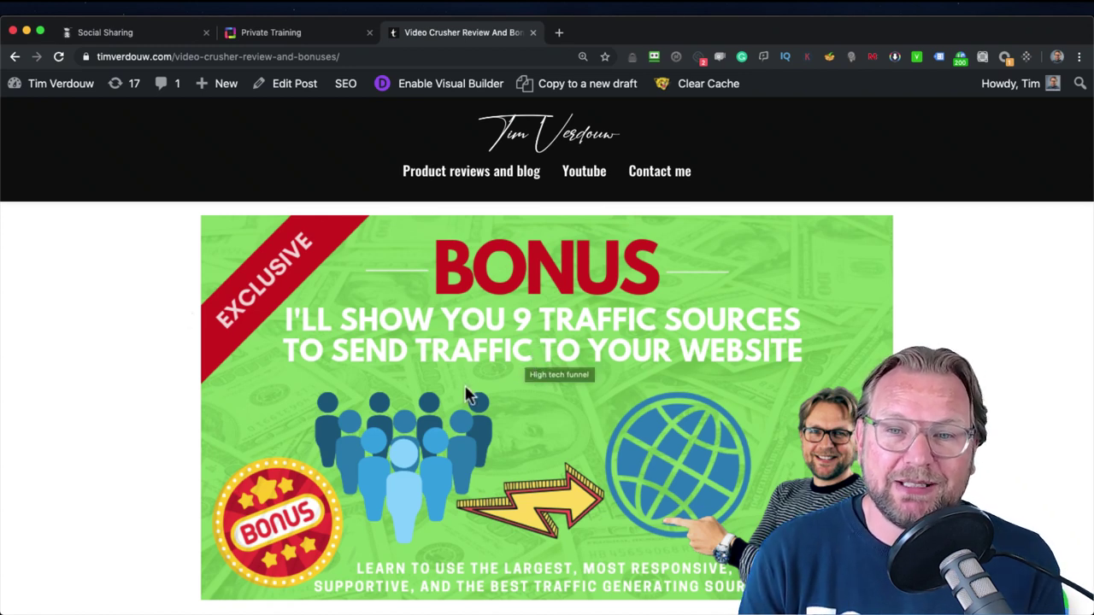
scroll(125, 376, down, 10)
Glance at the VideoCrusher Social Sharing tab, then return to the review and reach Bonus 6.
scroll(125, 376, down, 2)
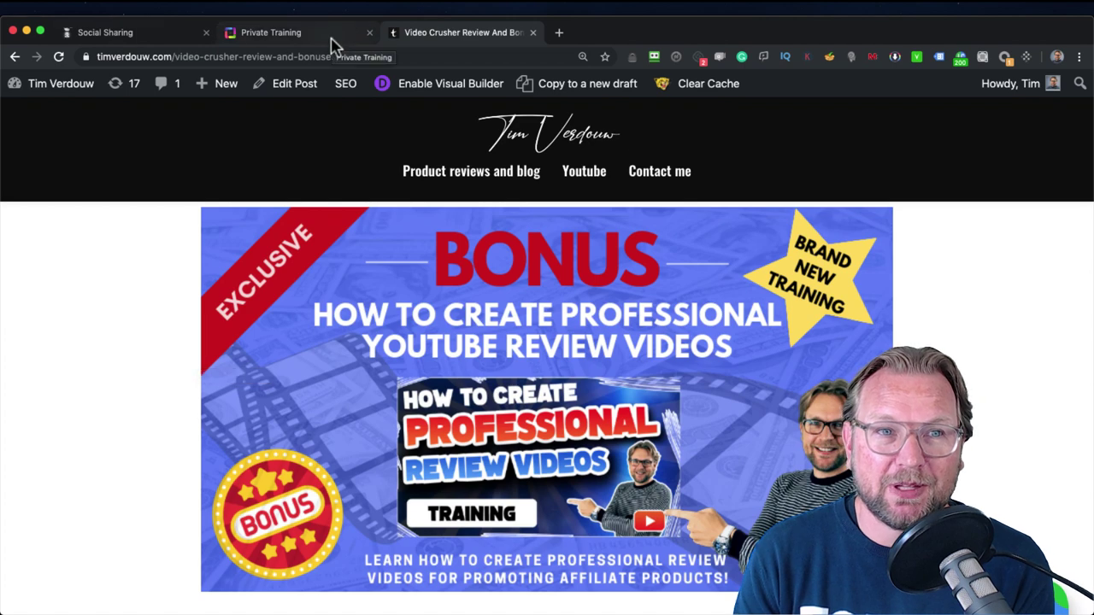
click(152, 34)
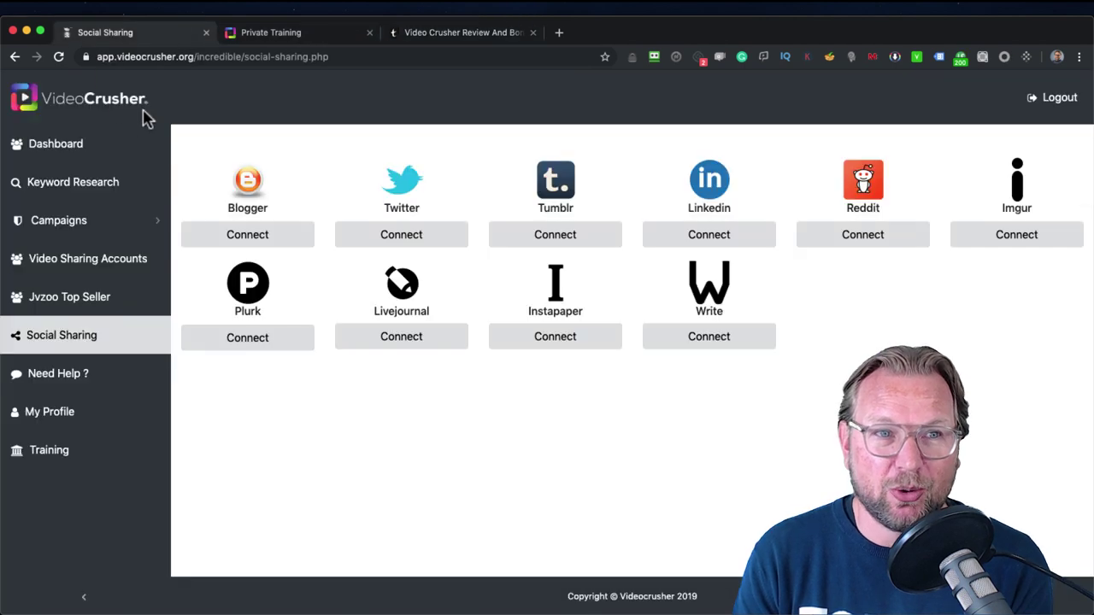
click(477, 34)
scroll(436, 314, down, 2)
Bring the whole Bonus 6 'Create Killer Bonus Pages' image into view.
scroll(436, 314, down, 1)
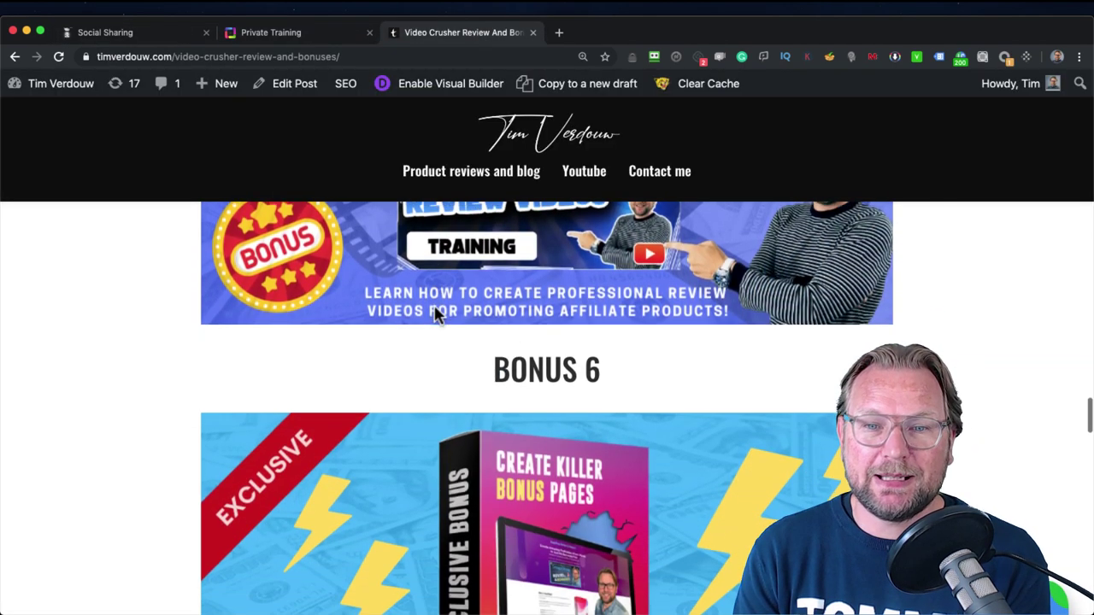
scroll(436, 314, down, 2)
scroll(436, 315, down, 1)
scroll(436, 314, down, 1)
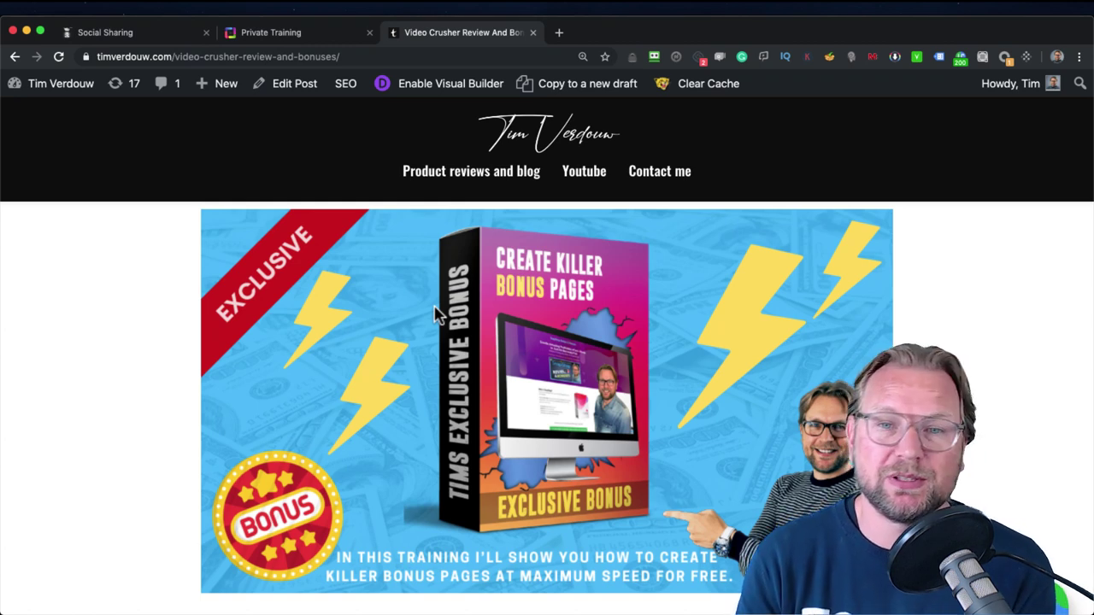
scroll(432, 325, down, 2)
scroll(430, 329, up, 3)
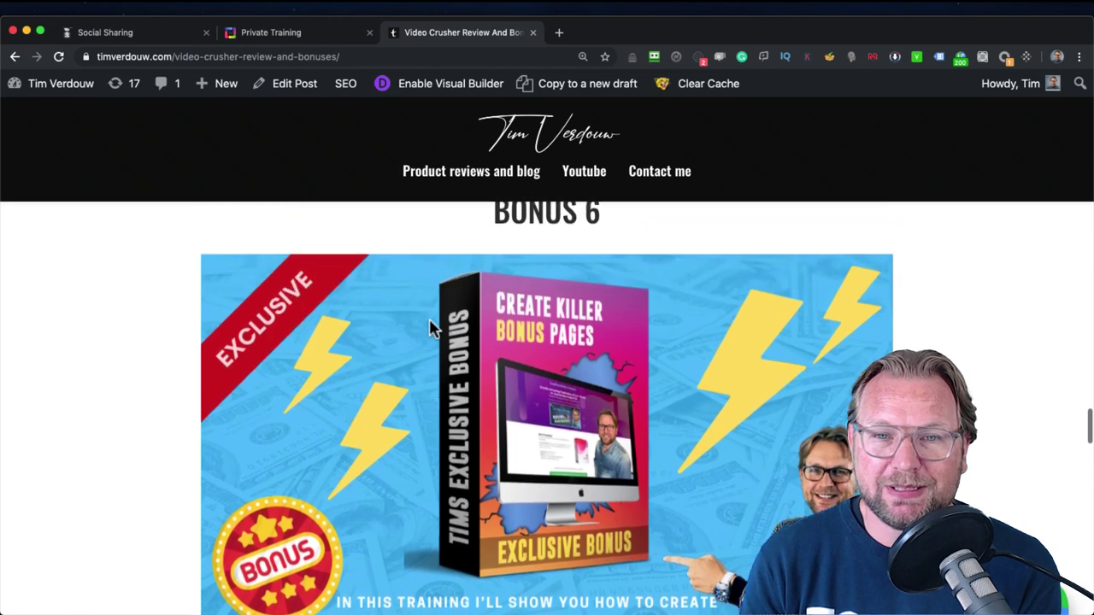
scroll(431, 329, down, 3)
scroll(431, 329, down, 1)
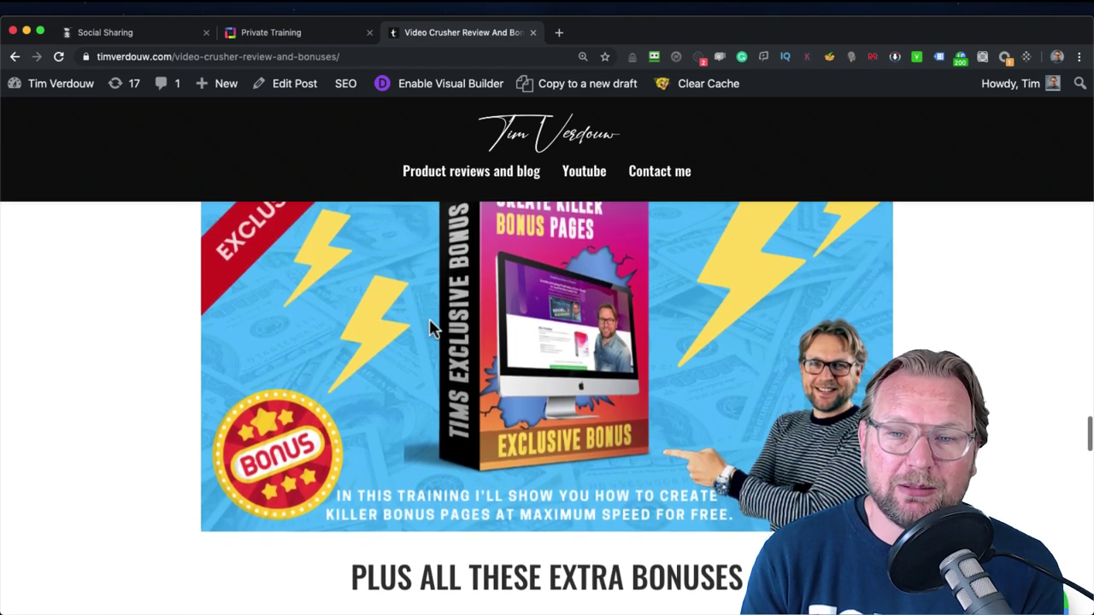
scroll(429, 329, down, 1)
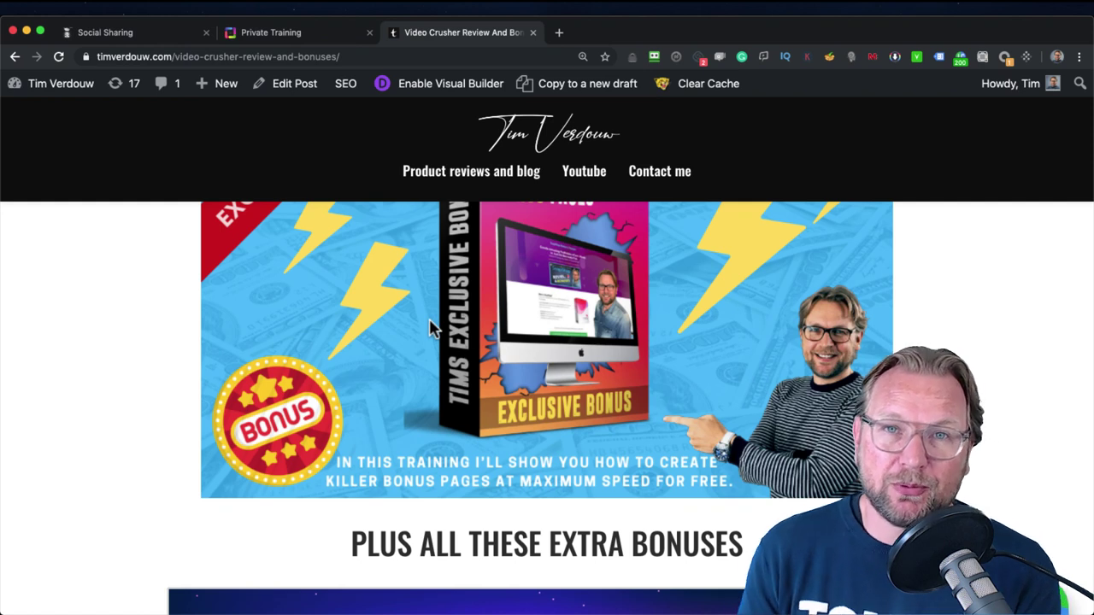
scroll(430, 329, up, 3)
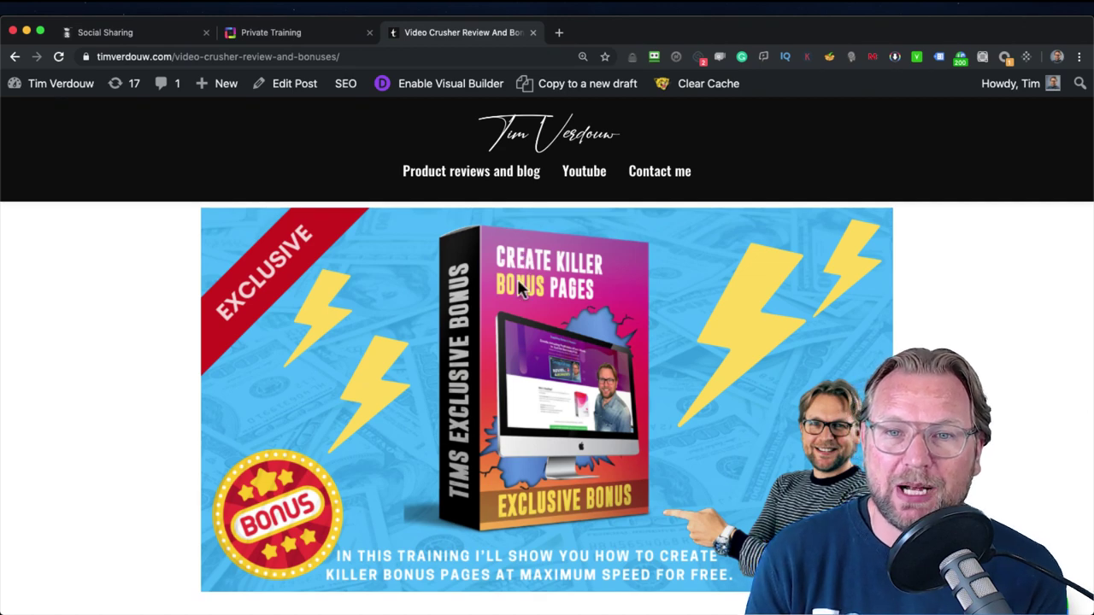
scroll(518, 280, down, 1)
Scroll into the 7X Bonus Package list and briefly highlight its first lines.
scroll(518, 280, down, 4)
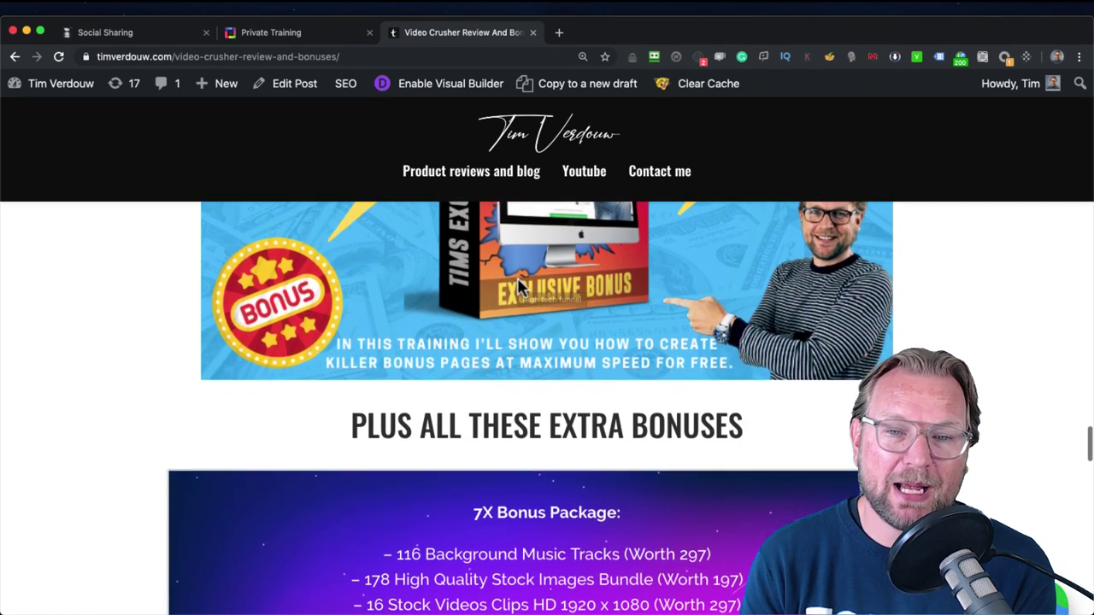
scroll(518, 286, down, 4)
scroll(550, 256, down, 1)
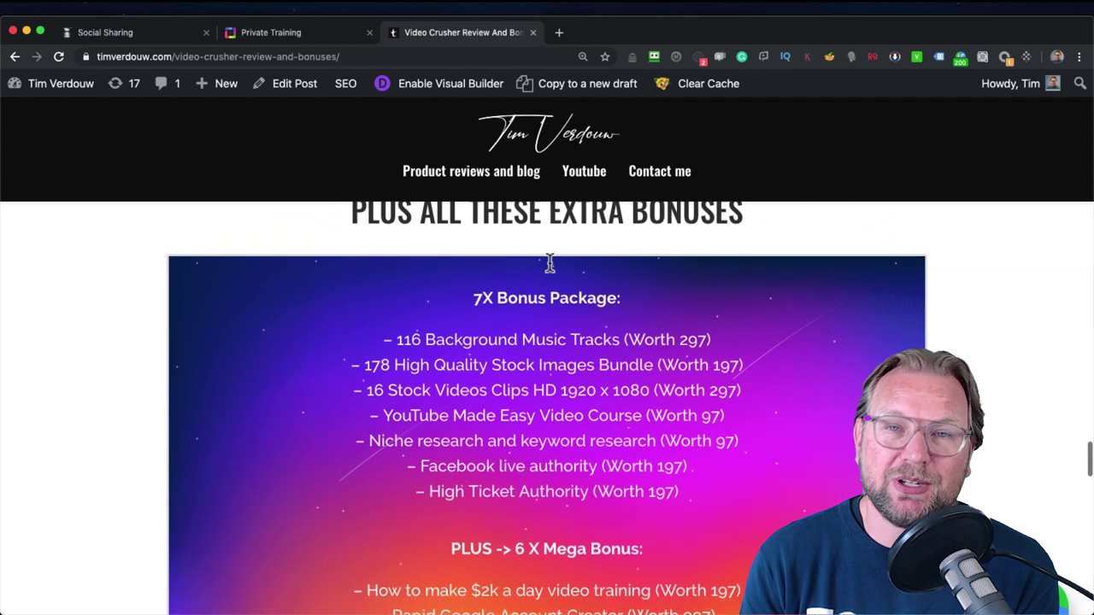
mouse_move(454, 245)
mouse_down()
mouse_move(617, 366)
mouse_move(632, 398)
mouse_up()
click(632, 398)
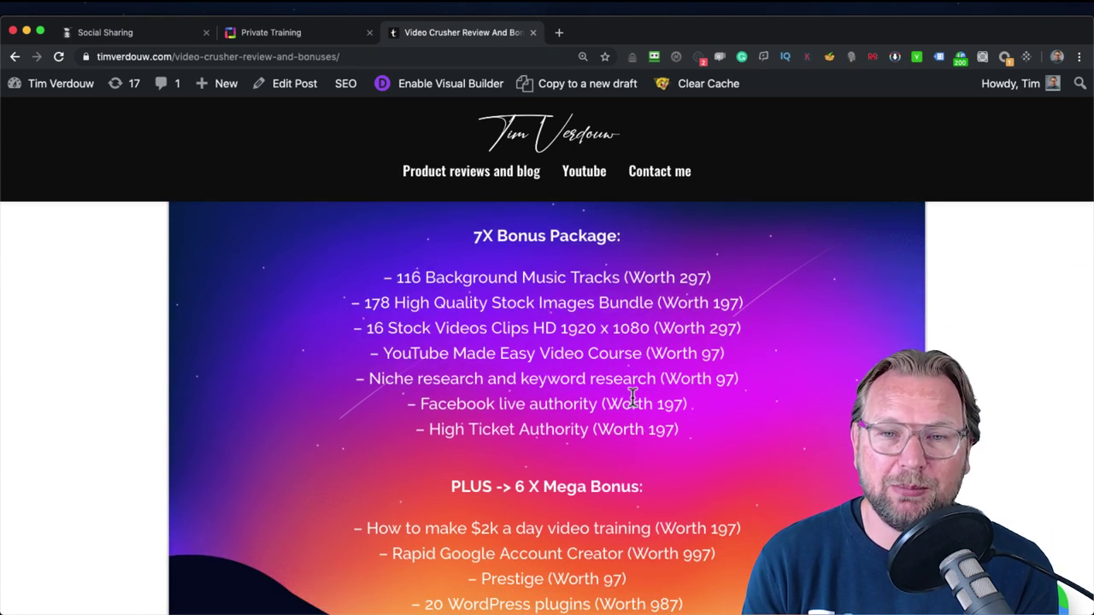
Scroll back up to the Video Crusher Funnel & Features section with the Front End price.
scroll(633, 398, down, 1)
scroll(589, 453, down, 3)
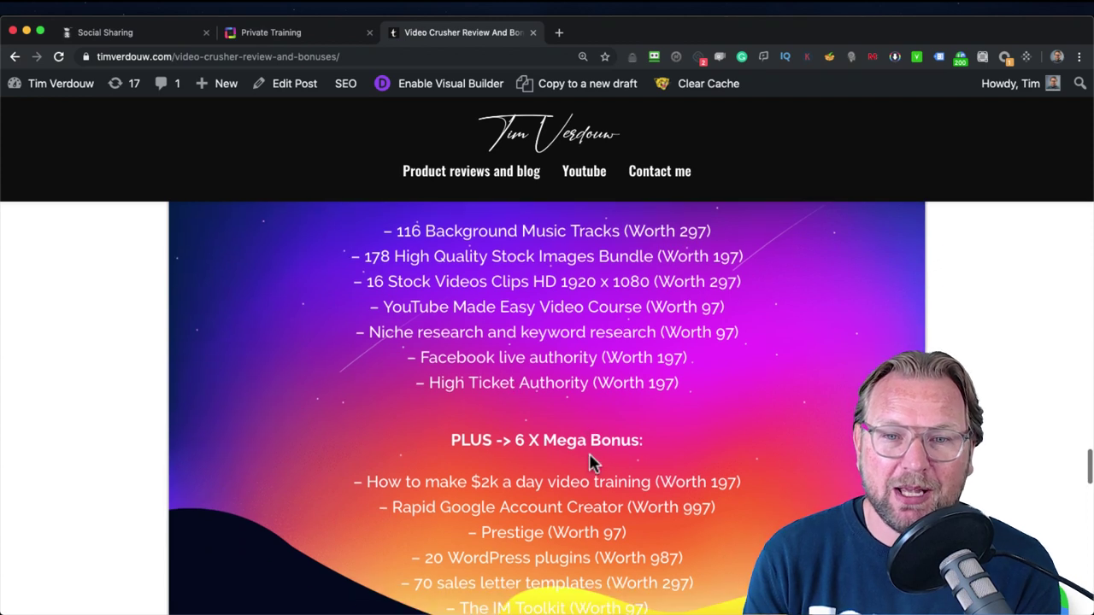
scroll(589, 453, up, 1)
scroll(589, 453, up, 2)
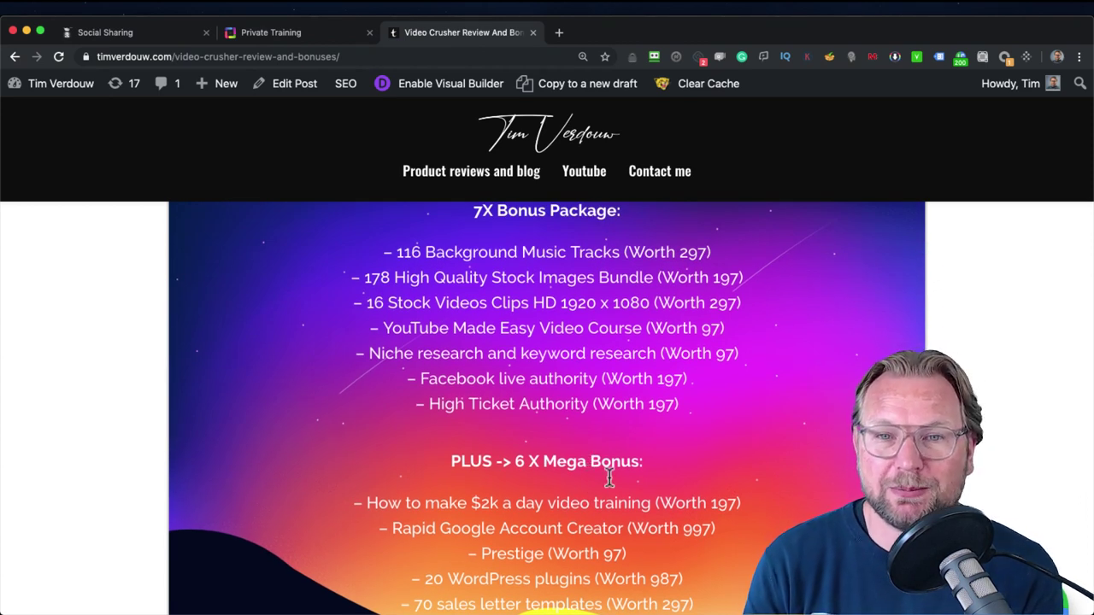
scroll(591, 455, down, 3)
scroll(598, 459, down, 4)
scroll(598, 459, up, 10)
scroll(599, 460, up, 5)
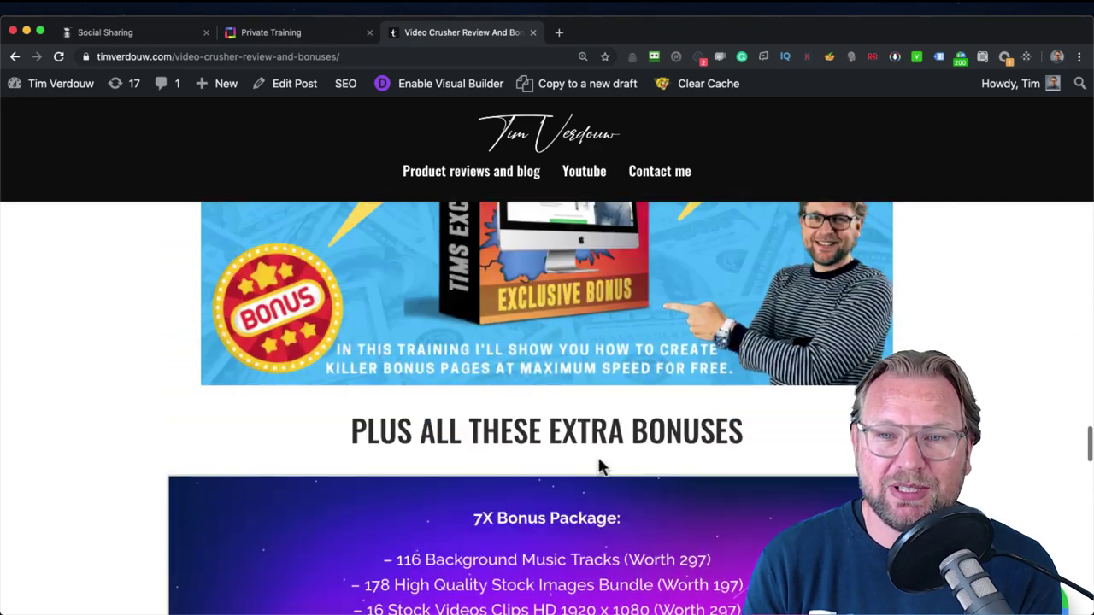
scroll(599, 461, up, 10)
scroll(600, 464, up, 10)
scroll(599, 464, up, 4)
scroll(599, 465, up, 3)
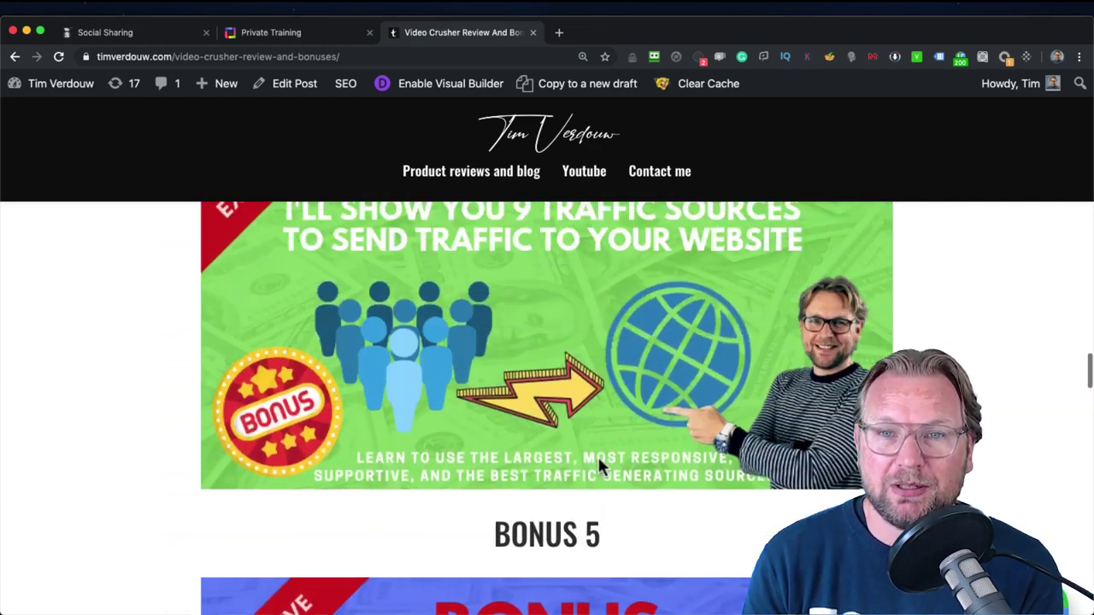
scroll(600, 465, up, 10)
scroll(601, 466, up, 10)
scroll(601, 466, up, 10)
scroll(601, 466, up, 10)
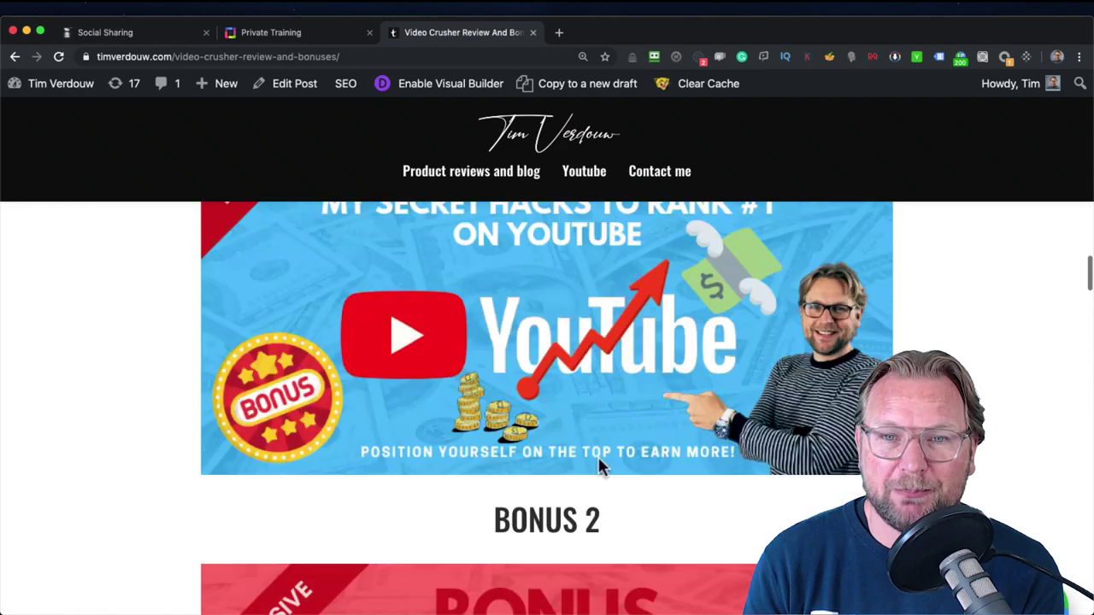
scroll(601, 466, up, 10)
scroll(601, 466, up, 8)
scroll(600, 466, up, 10)
Expand the Upsell 1 Unlimited, Upsell 2 A.I and Upsell 3 5K Daily Edition descriptions in turn.
scroll(601, 465, up, 1)
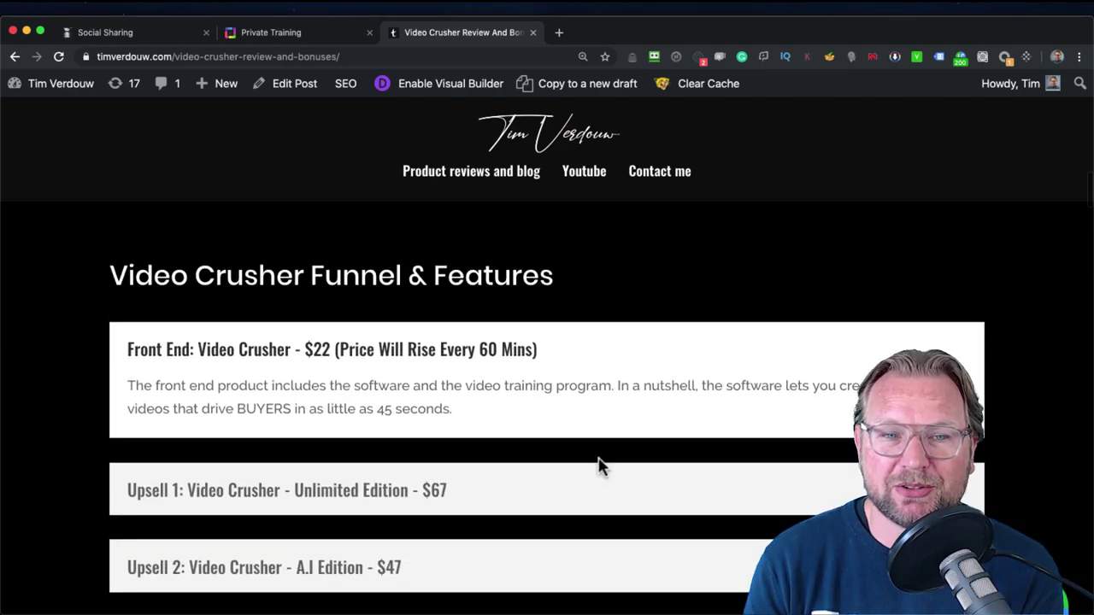
scroll(601, 466, down, 3)
scroll(601, 466, up, 1)
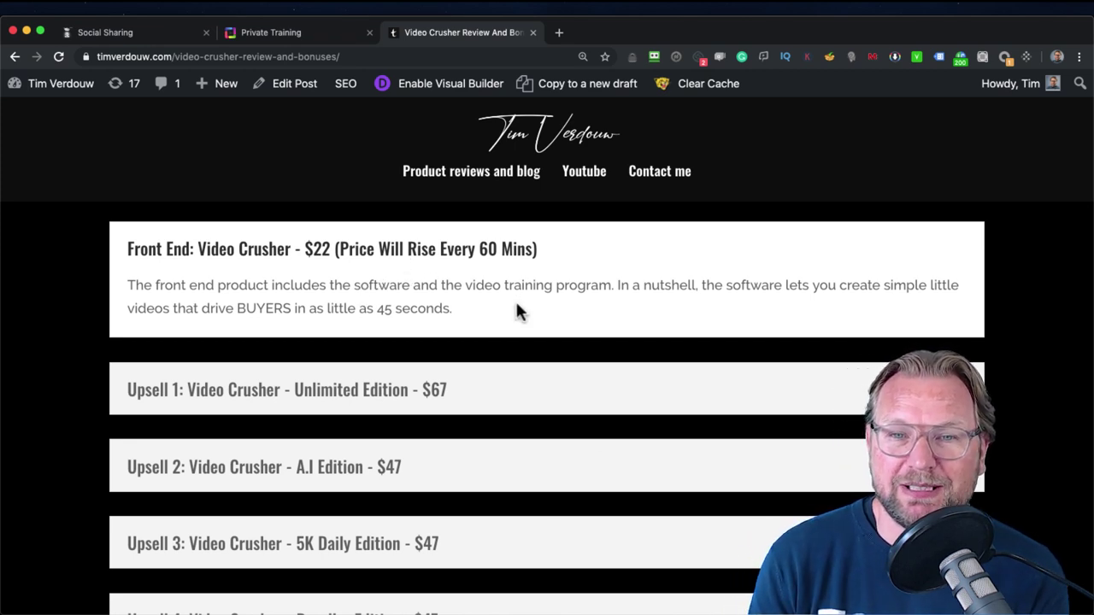
scroll(393, 350, down, 2)
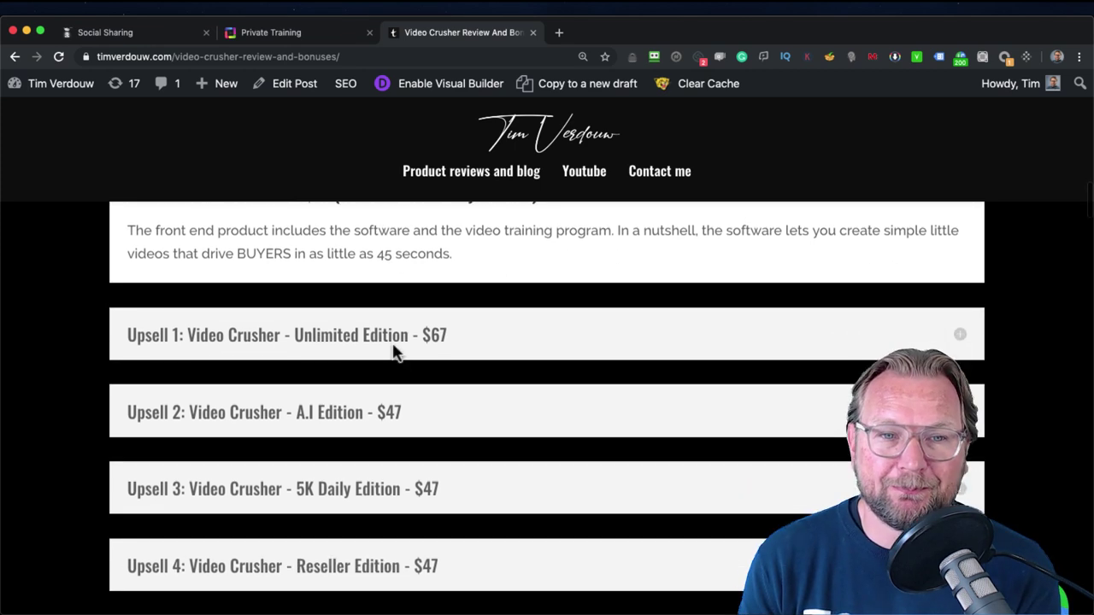
click(389, 318)
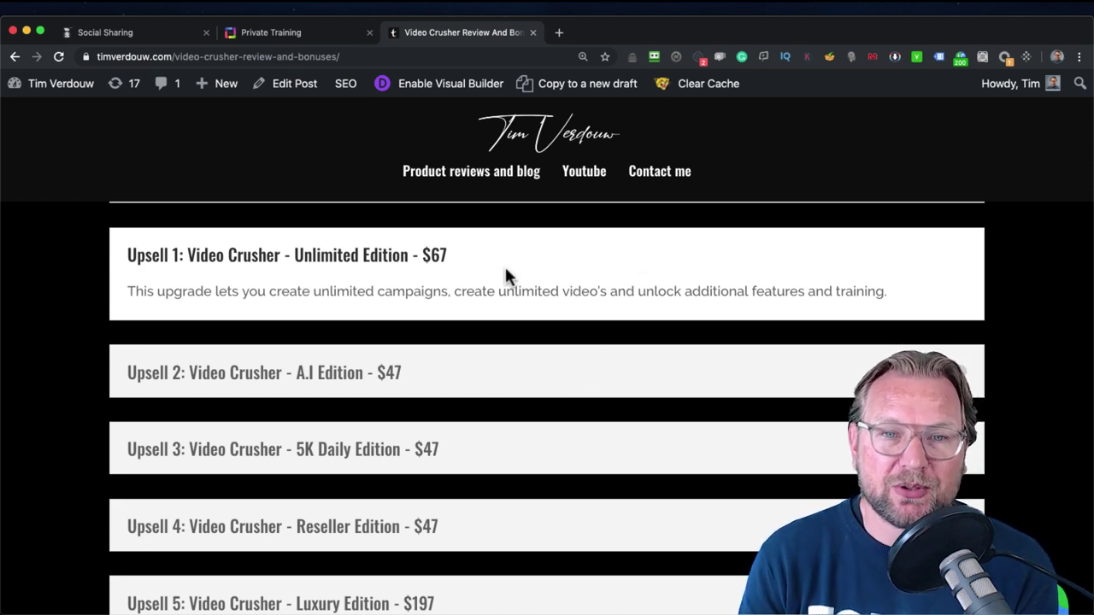
click(333, 379)
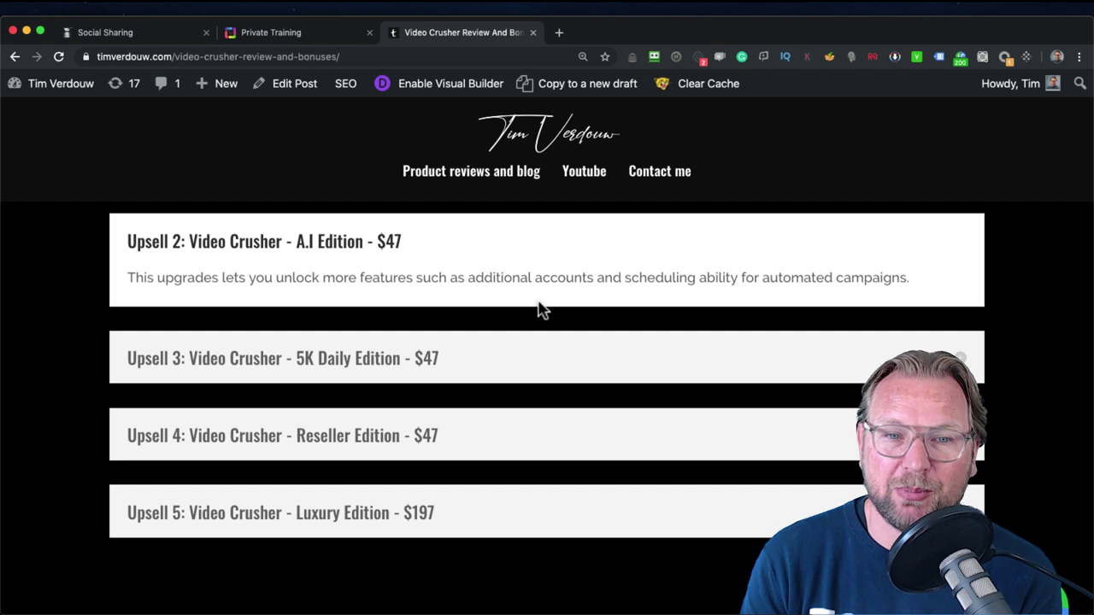
click(369, 359)
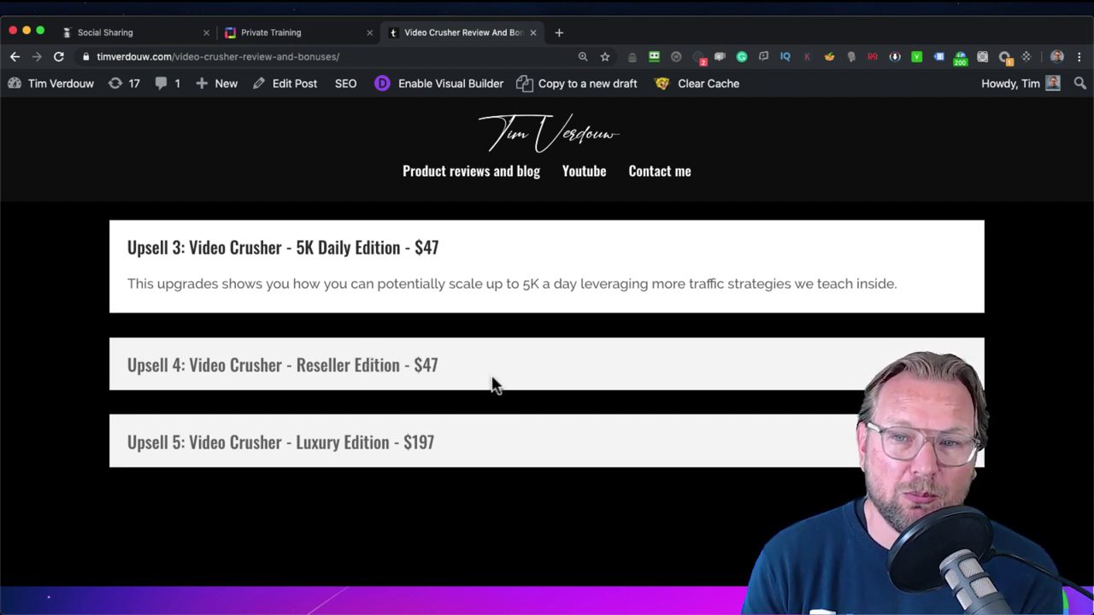
scroll(492, 380, down, 2)
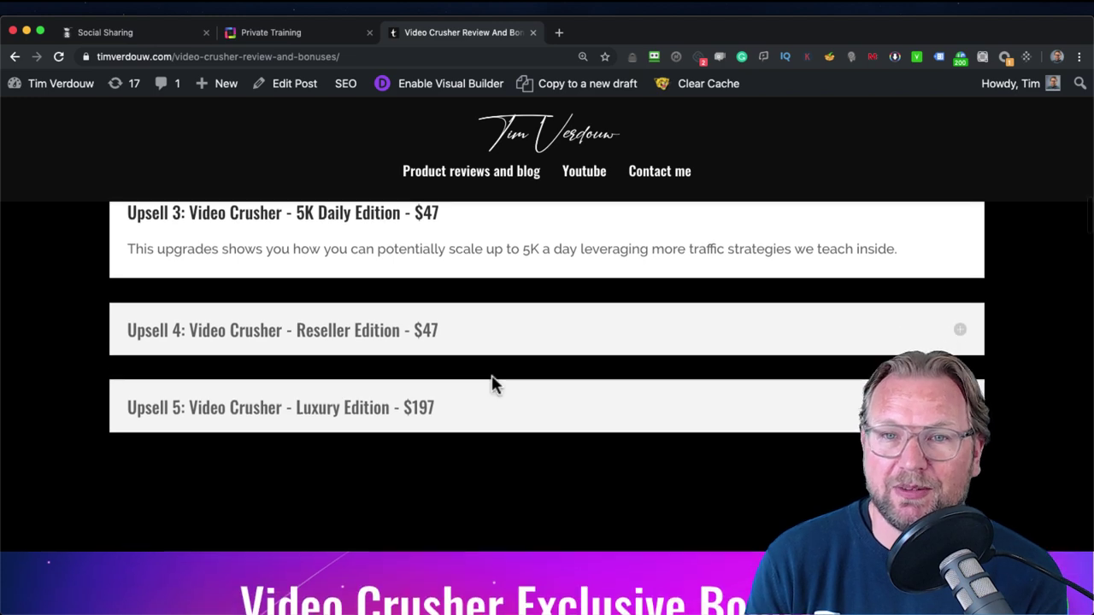
scroll(479, 363, down, 1)
Expand the Upsell 4 Reseller Edition details, then the Upsell 5 Luxury Edition details.
click(359, 294)
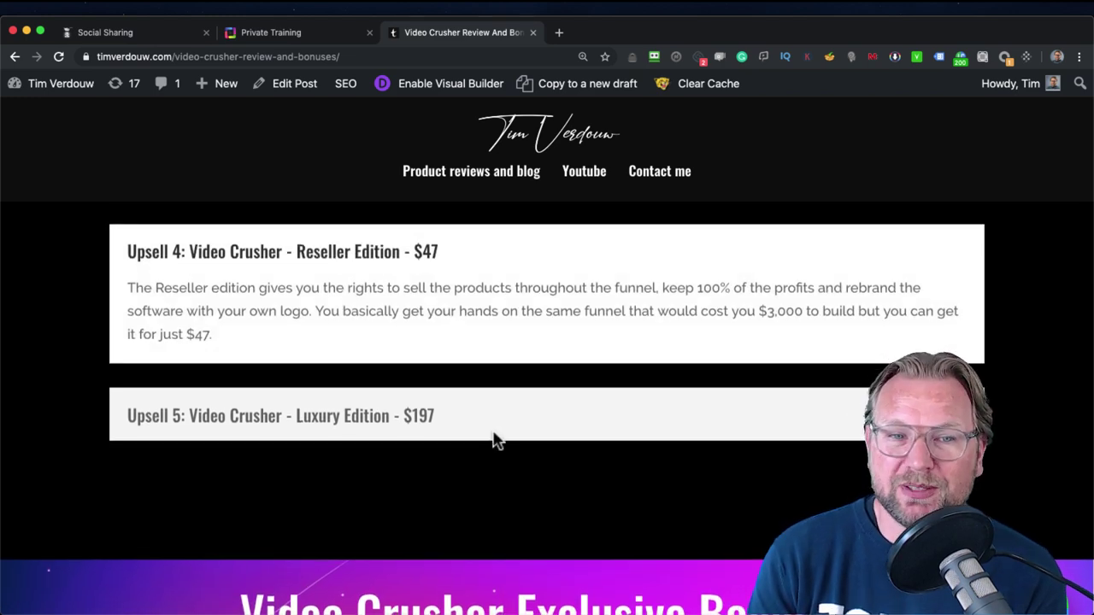
scroll(496, 440, down, 1)
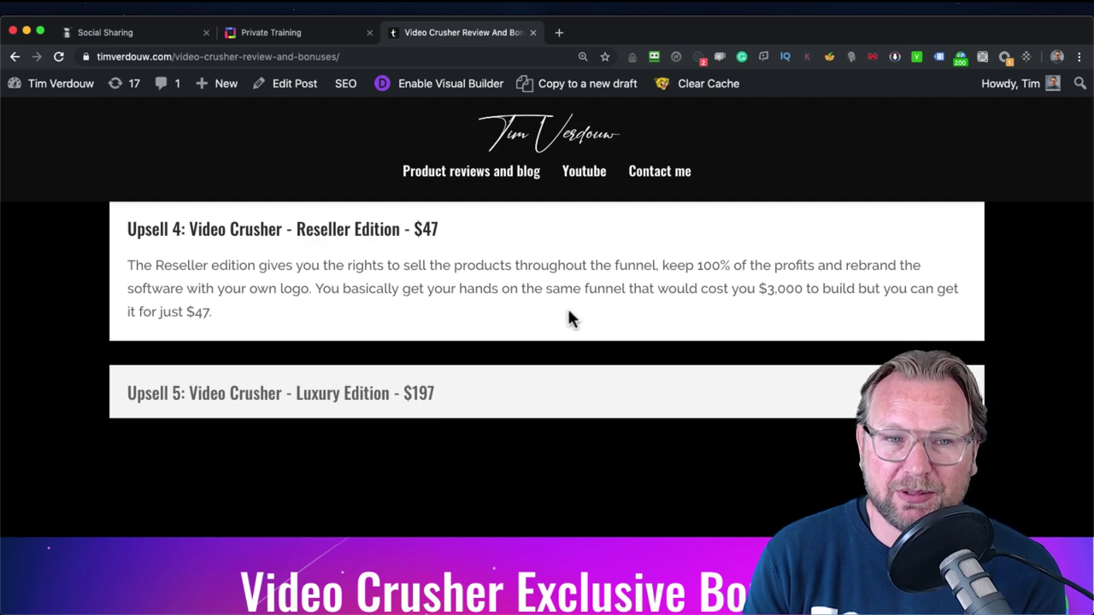
click(383, 398)
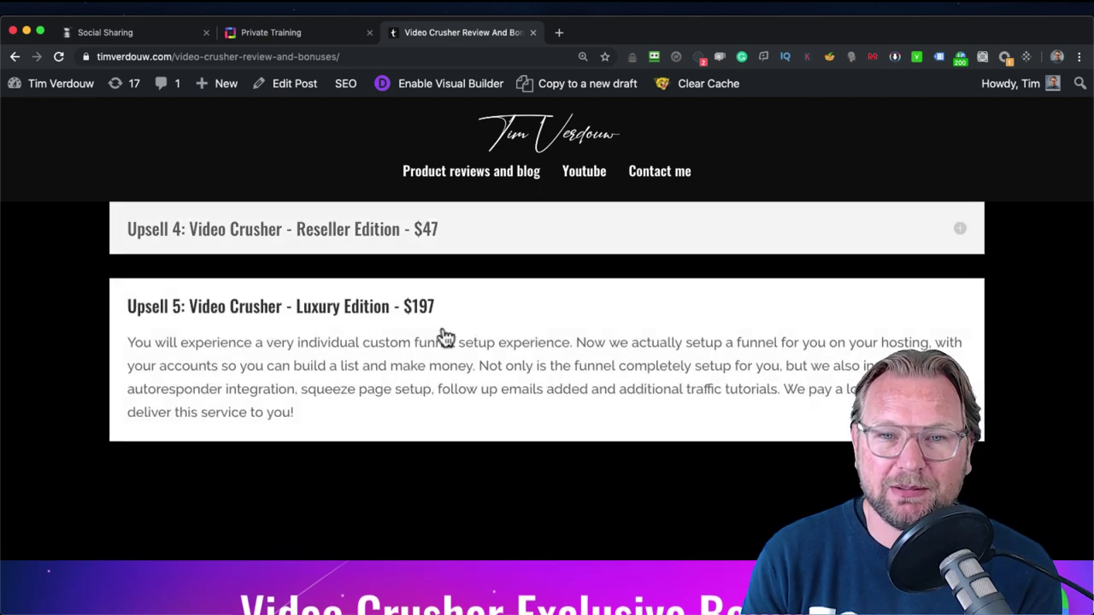
click(500, 240)
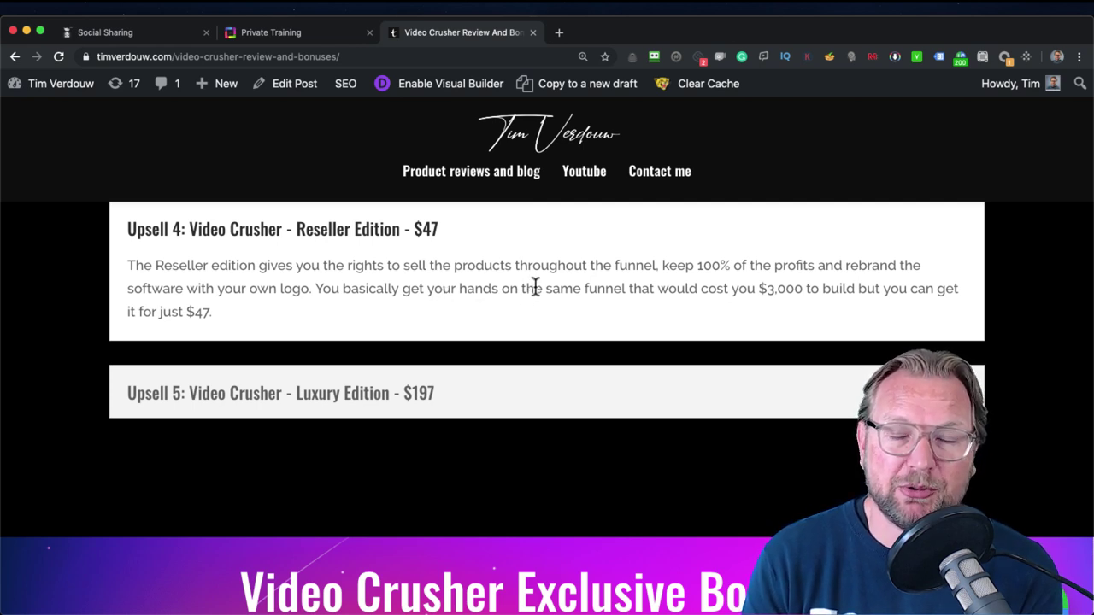
scroll(535, 287, down, 1)
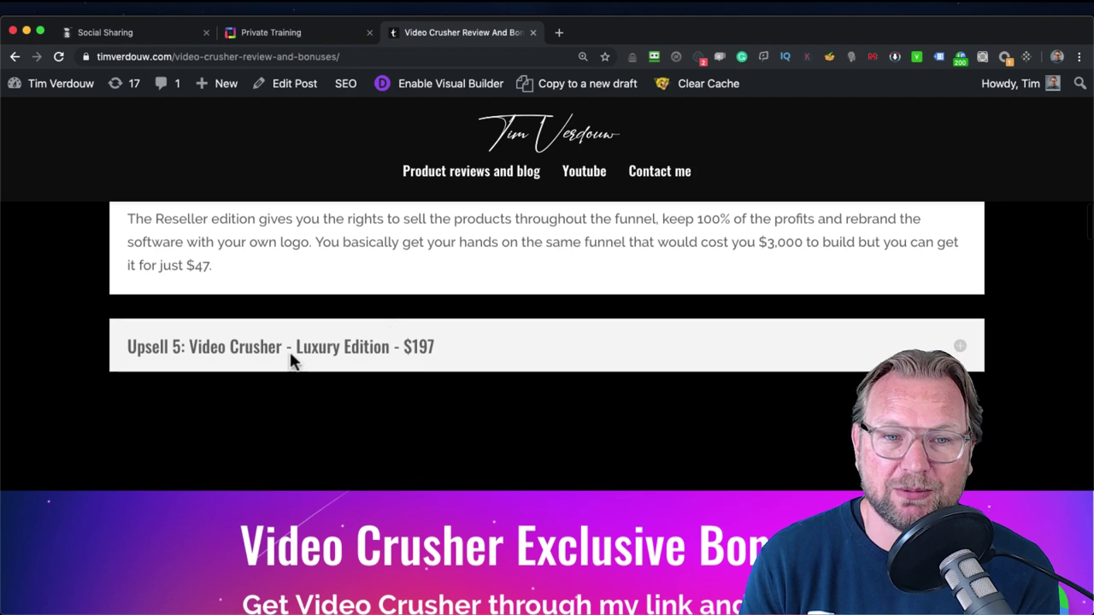
click(290, 360)
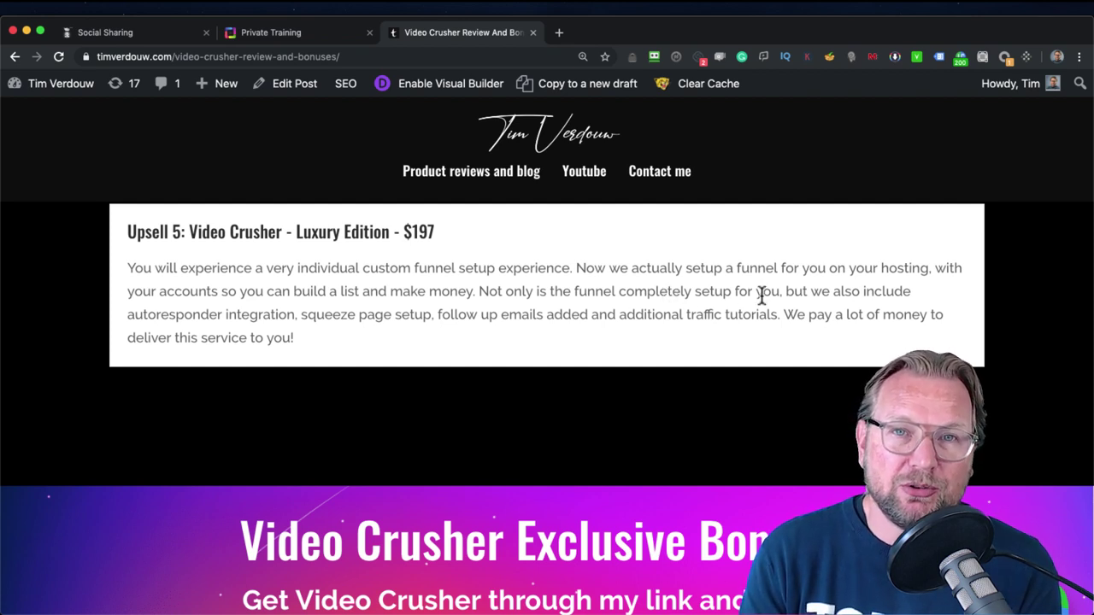
Highlight, then clear, the Upsell 5 autoresponder and squeeze page setup wording.
mouse_move(126, 315)
mouse_down()
mouse_move(245, 324)
mouse_move(308, 313)
mouse_move(761, 317)
mouse_up()
click(632, 287)
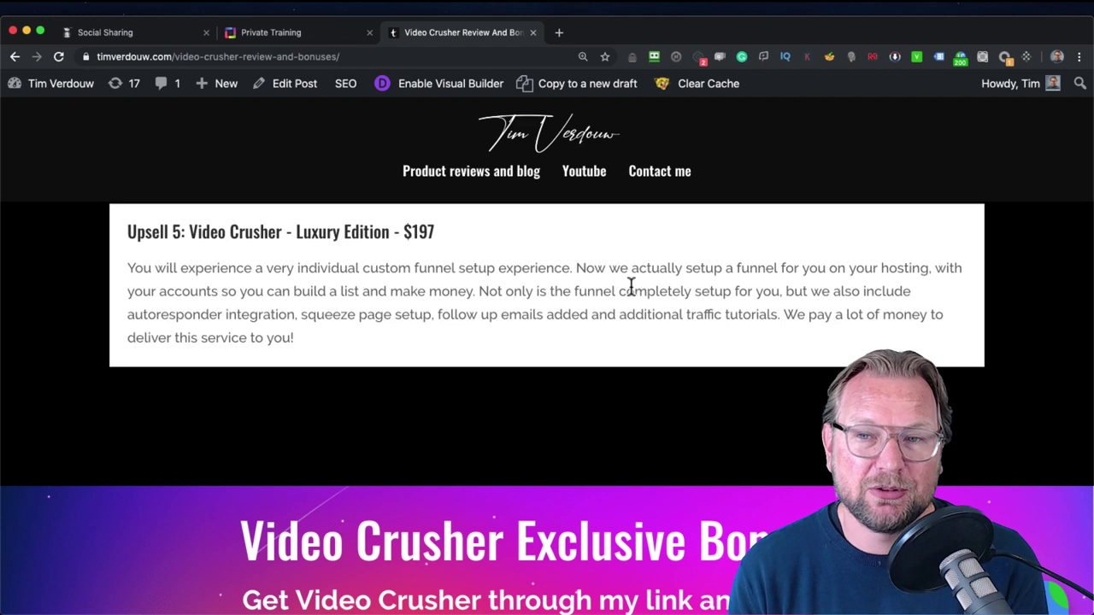
scroll(611, 325, down, 1)
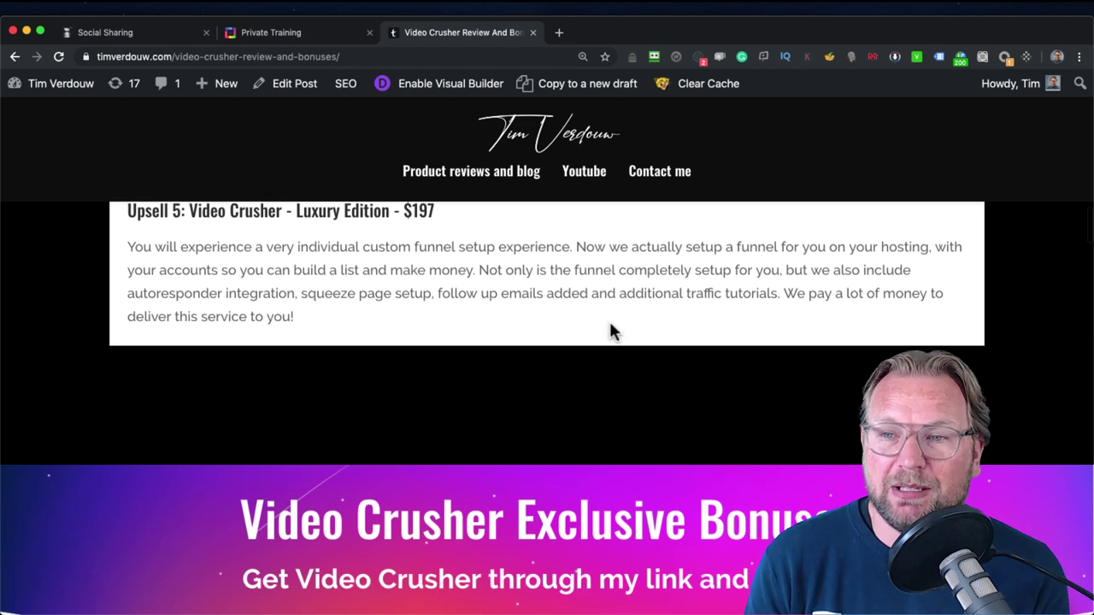
scroll(610, 332, up, 1)
scroll(611, 324, up, 1)
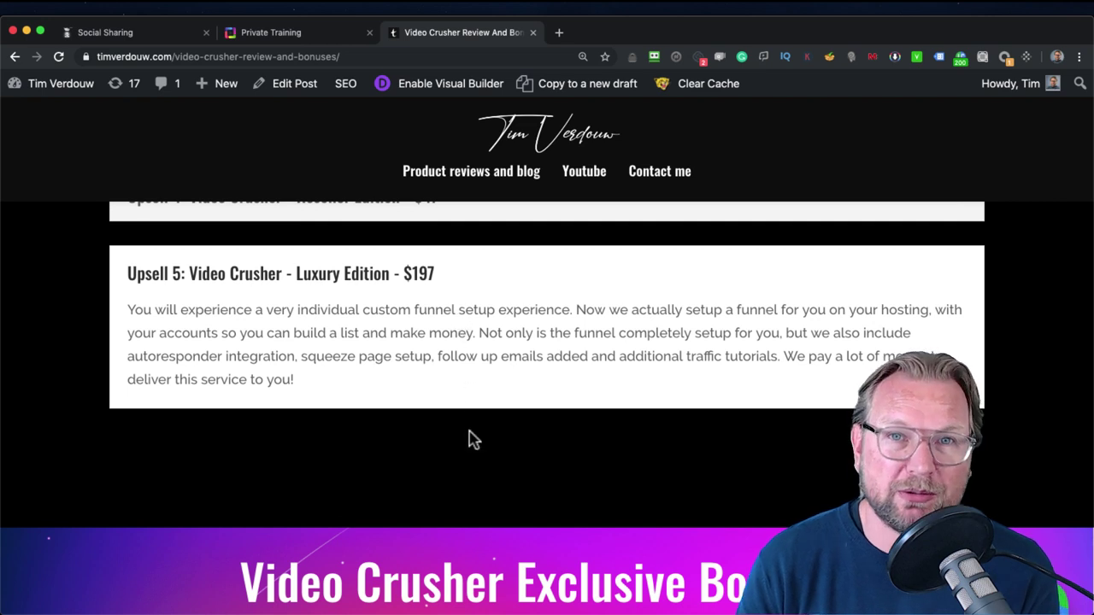
scroll(469, 473, down, 1)
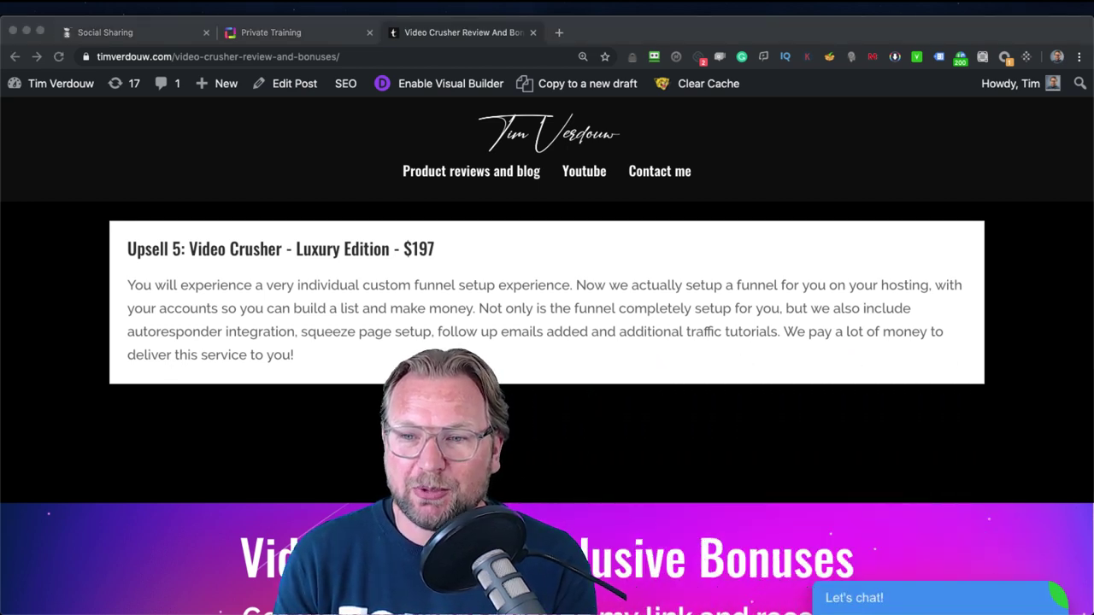
click(927, 599)
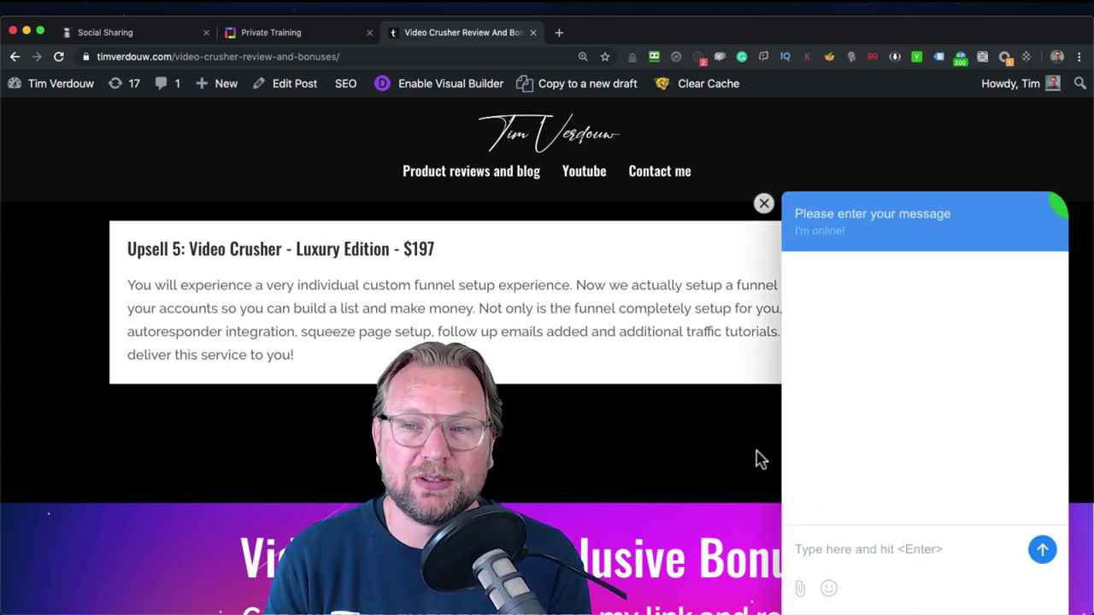
click(761, 205)
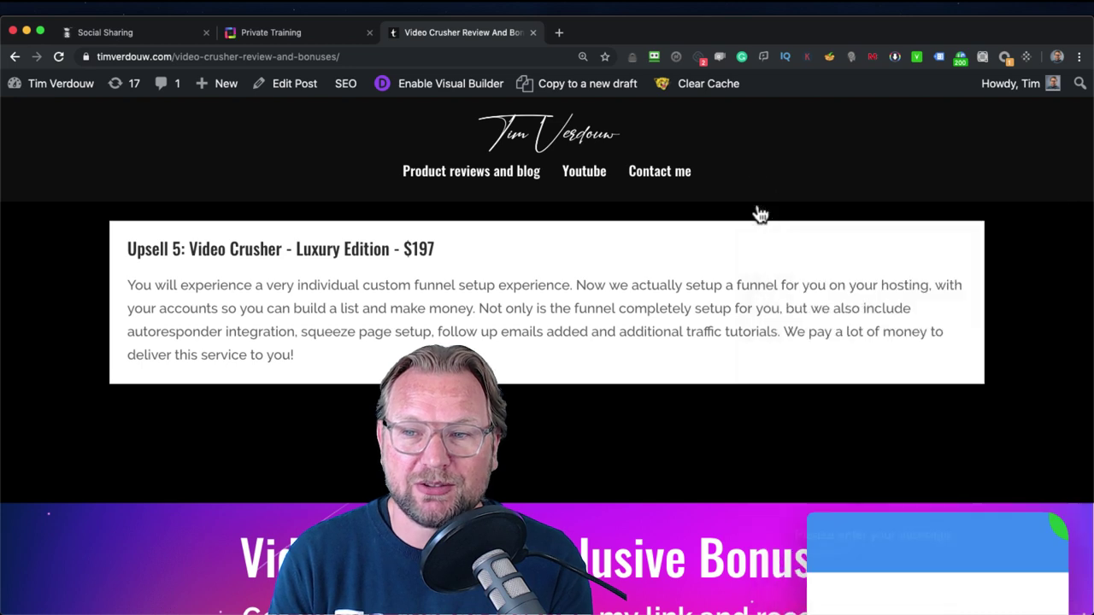